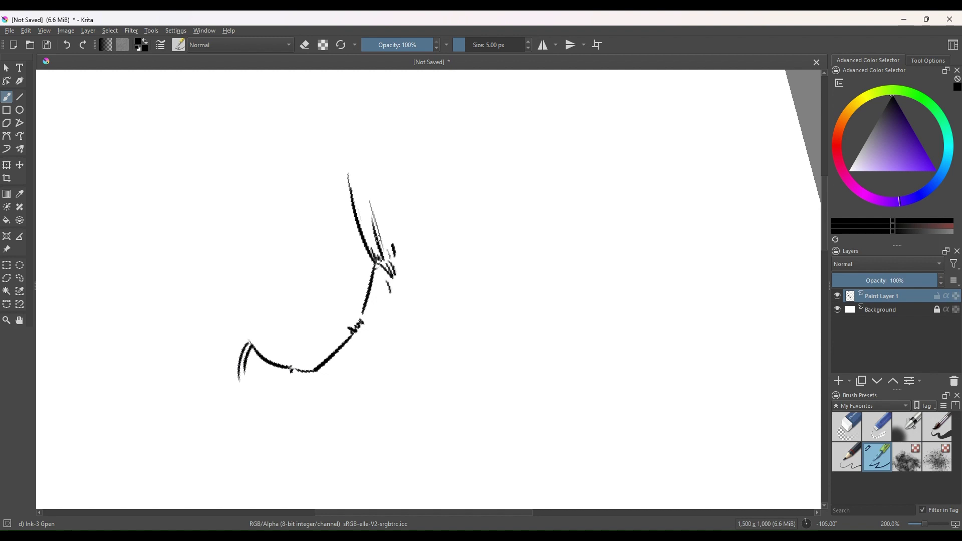
# Step: Undo the last strokes, then ink a diagonal line below the small band on the long curved contour
pyautogui.hotkey('ctrl', 'z')
pyautogui.hotkey('ctrl', 'z')
pyautogui.moveTo(379, 328); pyautogui.dragTo(357, 374)
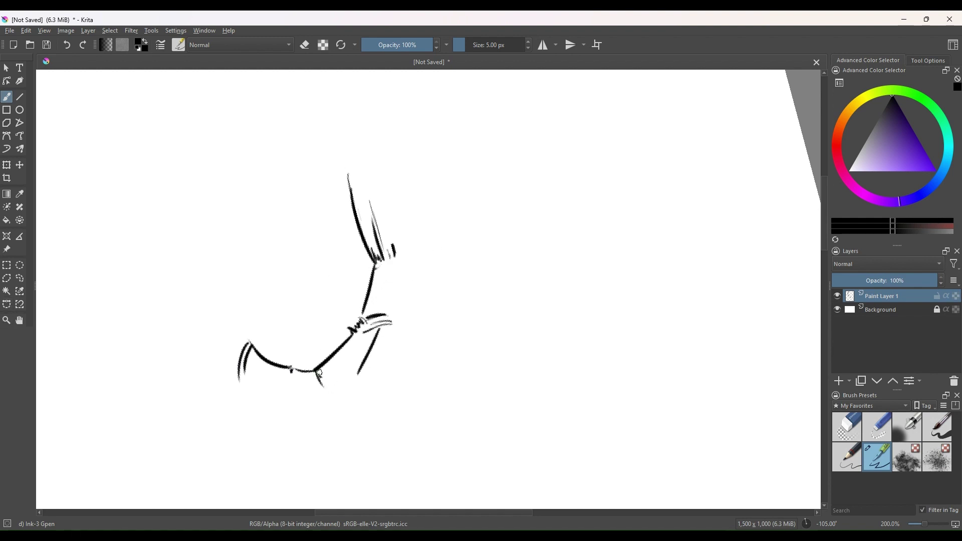
# Step: Extend the narrow form upward with a rounded outline, a small hatched mark inside, and a hatched arc above it
pyautogui.moveTo(425, 174)
pyautogui.mouseDown()
pyautogui.moveTo(394, 300)
pyautogui.moveTo(446, 250)
pyautogui.moveTo(419, 266)
pyautogui.mouseUp()
pyautogui.hotkey('ctrl', 'z')
pyautogui.moveTo(428, 212); pyautogui.dragTo(394, 274)
pyautogui.moveTo(452, 189); pyautogui.dragTo(473, 203)
pyautogui.moveTo(447, 164); pyautogui.dragTo(495, 214)
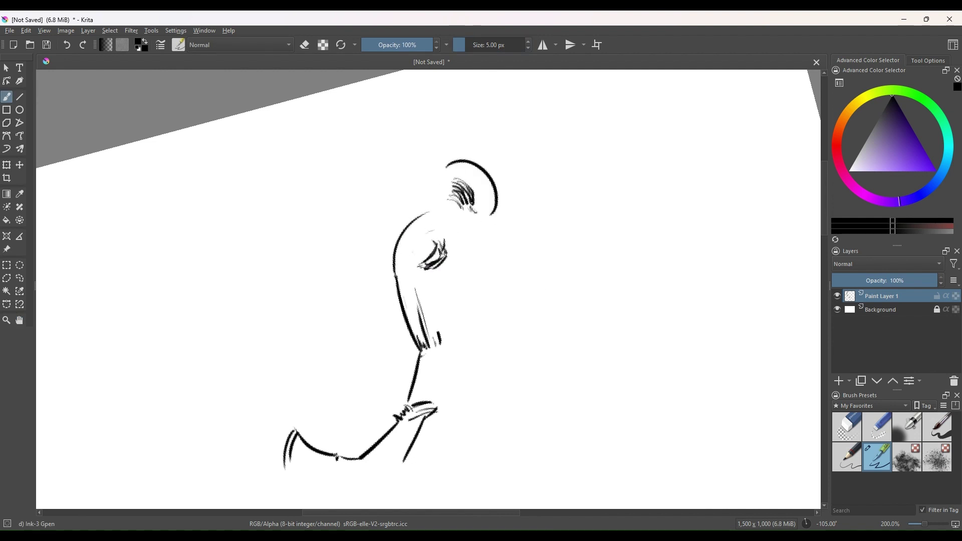
# Step: Draw short curves below the top arc, then the far side contour of the oval form and a longer line beside it
pyautogui.moveTo(424, 209); pyautogui.dragTo(441, 205)
pyautogui.moveTo(462, 214); pyautogui.dragTo(477, 228)
pyautogui.moveTo(478, 238); pyautogui.dragTo(506, 307)
pyautogui.moveTo(477, 257); pyautogui.dragTo(469, 338)
pyautogui.moveTo(468, 343); pyautogui.dragTo(462, 379)
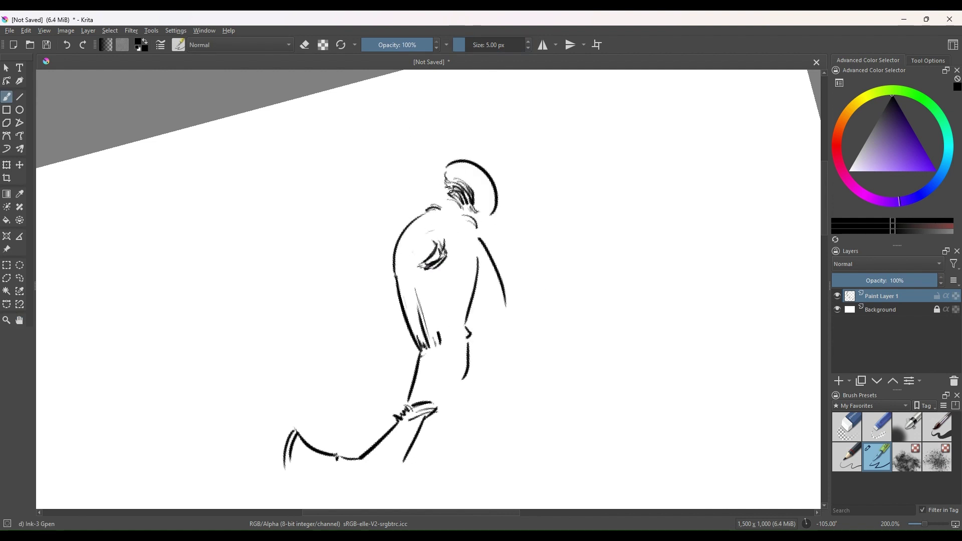
# Step: Darken the joint below the top arc, then add hair-like strokes beside it and a long curve sloping away
pyautogui.moveTo(445, 212); pyautogui.dragTo(463, 232)
pyautogui.moveTo(470, 235); pyautogui.dragTo(472, 251)
pyautogui.moveTo(432, 208); pyautogui.dragTo(443, 200)
pyautogui.moveTo(463, 213); pyautogui.dragTo(480, 228)
pyautogui.moveTo(490, 183)
pyautogui.mouseDown()
pyautogui.moveTo(526, 160)
pyautogui.moveTo(541, 217)
pyautogui.mouseUp()
pyautogui.moveTo(536, 165)
pyautogui.mouseDown()
pyautogui.moveTo(560, 230)
pyautogui.moveTo(621, 249)
pyautogui.mouseUp()
# Step: Close the outer contour beside the oval form with small knobs and a short curved line below it
pyautogui.moveTo(430, 352); pyautogui.dragTo(353, 283)
pyautogui.moveTo(430, 221)
pyautogui.mouseDown()
pyautogui.moveTo(439, 252)
pyautogui.moveTo(401, 289)
pyautogui.mouseUp()
pyautogui.moveTo(441, 254); pyautogui.dragTo(435, 258)
pyautogui.moveTo(389, 335)
pyautogui.mouseDown()
pyautogui.moveTo(436, 316)
pyautogui.moveTo(361, 343)
pyautogui.mouseUp()
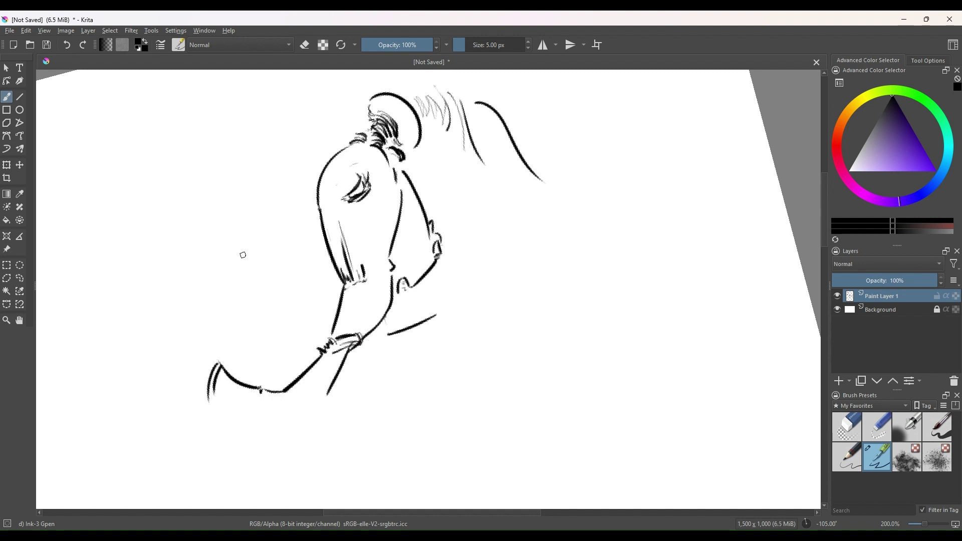
# Step: Add flowing lines around the sloping curve behind the top arc and extend its lower end
pyautogui.moveTo(552, 378); pyautogui.dragTo(433, 333)
pyautogui.scroll(-2, 441, 340)
pyautogui.scroll(2, 440, 326)
pyautogui.moveTo(434, 298); pyautogui.dragTo(424, 493)
pyautogui.press('b')
pyautogui.moveTo(334, 216); pyautogui.dragTo(402, 261)
pyautogui.moveTo(398, 247); pyautogui.dragTo(445, 290)
pyautogui.moveTo(340, 235); pyautogui.dragTo(416, 294)
pyautogui.hotkey('ctrl', 'z')
pyautogui.moveTo(365, 251); pyautogui.dragTo(382, 270)
pyautogui.moveTo(431, 288); pyautogui.dragTo(455, 293)
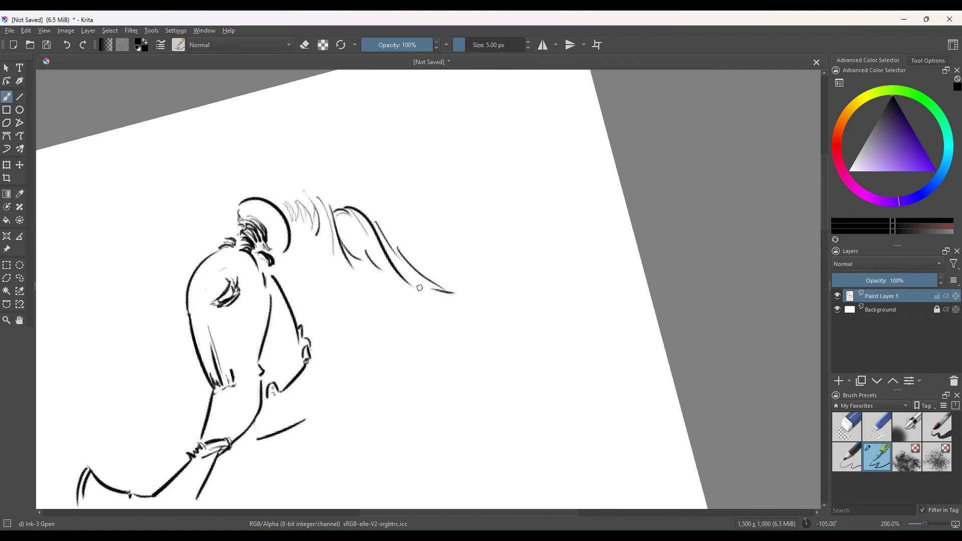
# Step: Draw pointed spikes and a small boxed detail along the knobbed outer contour beside the oval form
pyautogui.moveTo(271, 197); pyautogui.dragTo(307, 228)
pyautogui.moveTo(321, 323); pyautogui.dragTo(316, 336)
pyautogui.moveTo(340, 325); pyautogui.dragTo(322, 338)
pyautogui.moveTo(350, 315); pyautogui.dragTo(326, 362)
pyautogui.moveTo(361, 324); pyautogui.dragTo(310, 396)
pyautogui.moveTo(324, 377); pyautogui.dragTo(365, 372)
pyautogui.moveTo(318, 395)
pyautogui.mouseDown()
pyautogui.moveTo(364, 372)
pyautogui.moveTo(295, 424)
pyautogui.mouseUp()
pyautogui.moveTo(303, 403)
pyautogui.mouseDown()
pyautogui.moveTo(292, 417)
pyautogui.moveTo(297, 233)
pyautogui.mouseUp()
pyautogui.hotkey('ctrl', 'z')
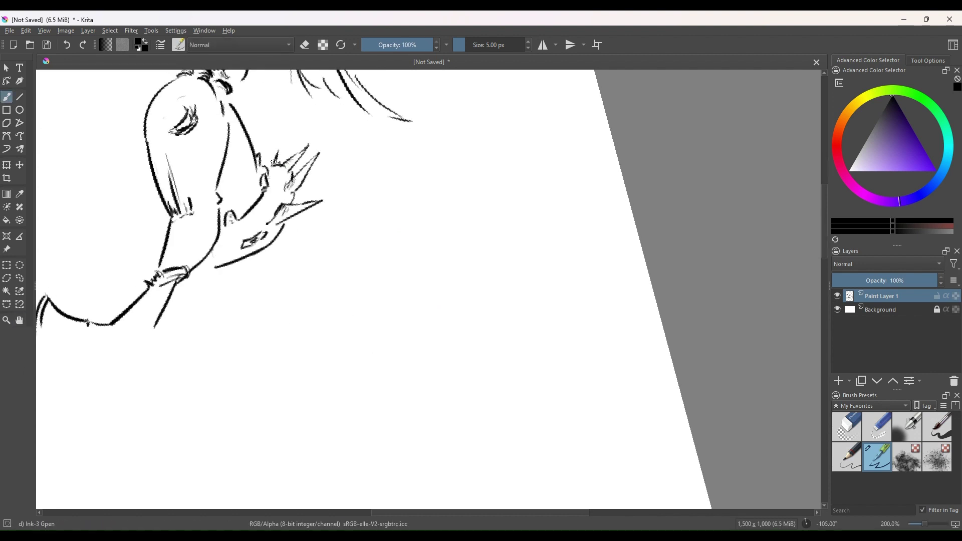
# Step: Draw the double-humped contour from the spikes, with two parallel shoulder curves and an arc on the opposite side
pyautogui.moveTo(305, 185)
pyautogui.mouseDown()
pyautogui.moveTo(411, 168)
pyautogui.moveTo(460, 231)
pyautogui.mouseUp()
pyautogui.moveTo(398, 200); pyautogui.dragTo(461, 265)
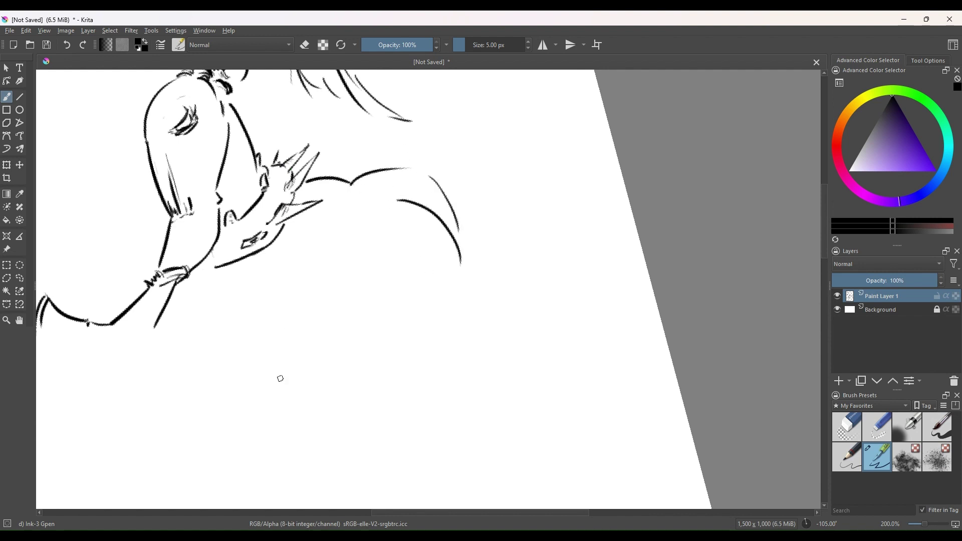
pyautogui.moveTo(337, 253); pyautogui.dragTo(344, 305)
pyautogui.hotkey('ctrl', '-')
# Step: Sketch a claw-like shape with pointed segments and small hatching below the large shoulder curve
pyautogui.moveTo(402, 279)
pyautogui.mouseDown()
pyautogui.moveTo(440, 218)
pyautogui.moveTo(376, 268)
pyautogui.moveTo(424, 268)
pyautogui.mouseUp()
pyautogui.hotkey('ctrl', '+')
pyautogui.moveTo(393, 272)
pyautogui.mouseDown()
pyautogui.moveTo(425, 307)
pyautogui.moveTo(419, 286)
pyautogui.moveTo(396, 278)
pyautogui.moveTo(410, 313)
pyautogui.mouseUp()
pyautogui.press('/')
pyautogui.press('/')
pyautogui.moveTo(411, 314); pyautogui.dragTo(452, 316)
pyautogui.moveTo(408, 274); pyautogui.dragTo(403, 293)
pyautogui.moveTo(407, 292); pyautogui.dragTo(421, 307)
pyautogui.moveTo(408, 274); pyautogui.dragTo(440, 307)
pyautogui.moveTo(373, 268); pyautogui.dragTo(368, 296)
pyautogui.moveTo(369, 300)
pyautogui.mouseDown()
pyautogui.moveTo(369, 316)
pyautogui.moveTo(395, 321)
pyautogui.mouseUp()
pyautogui.moveTo(373, 301); pyautogui.dragTo(420, 338)
pyautogui.hotkey('ctrl', '-')
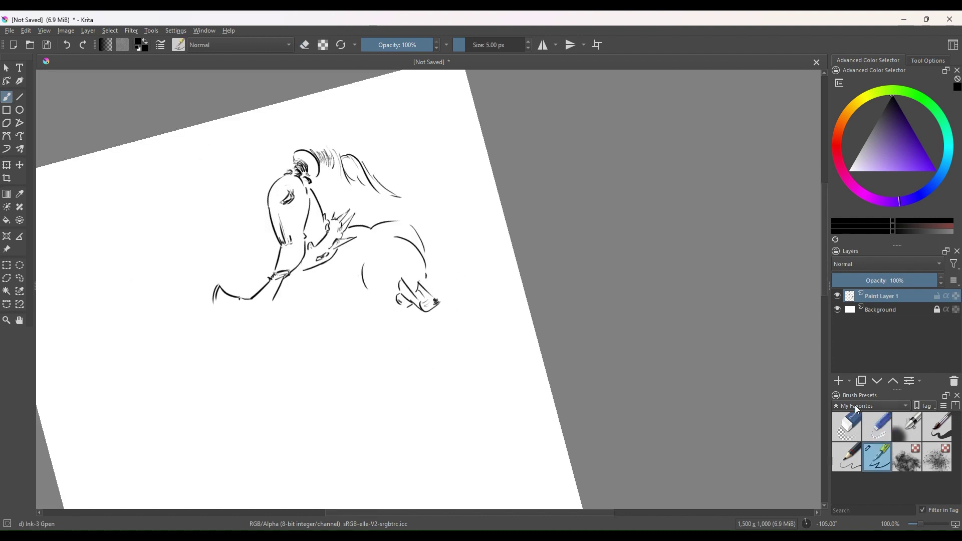
# Step: Outline the rounded forms below the claw-like shape, including a small pointed mark and a large open oval
pyautogui.hotkey('ctrl', '+')
pyautogui.moveTo(424, 278); pyautogui.dragTo(451, 299)
pyautogui.moveTo(459, 313); pyautogui.dragTo(458, 330)
pyautogui.moveTo(335, 326); pyautogui.dragTo(362, 371)
pyautogui.moveTo(349, 327); pyautogui.dragTo(356, 353)
pyautogui.moveTo(395, 334)
pyautogui.mouseDown()
pyautogui.moveTo(392, 348)
pyautogui.moveTo(408, 347)
pyautogui.mouseUp()
pyautogui.moveTo(399, 360); pyautogui.dragTo(340, 405)
pyautogui.moveTo(459, 339); pyautogui.dragTo(453, 412)
pyautogui.moveTo(447, 417); pyautogui.dragTo(383, 452)
# Step: Add feathery tufts on both sides of the claw-like shape and a short curve joining the rounded forms below
pyautogui.moveTo(287, 319); pyautogui.dragTo(316, 302)
pyautogui.moveTo(310, 321)
pyautogui.mouseDown()
pyautogui.moveTo(323, 305)
pyautogui.moveTo(334, 311)
pyautogui.mouseUp()
pyautogui.moveTo(340, 335)
pyautogui.mouseDown()
pyautogui.moveTo(346, 312)
pyautogui.moveTo(360, 321)
pyautogui.mouseUp()
pyautogui.moveTo(425, 268); pyautogui.dragTo(423, 258)
pyautogui.moveTo(429, 270); pyautogui.dragTo(434, 261)
pyautogui.moveTo(432, 272); pyautogui.dragTo(447, 269)
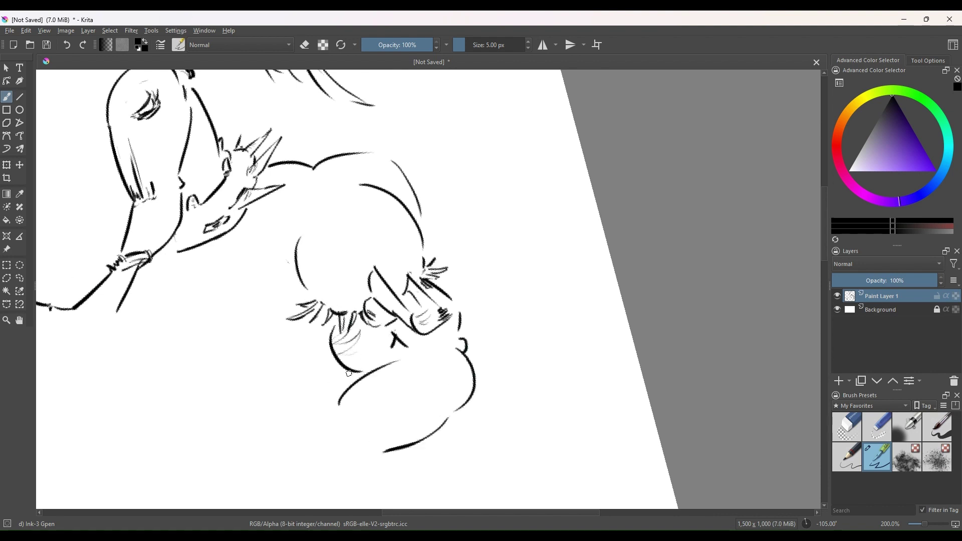
pyautogui.moveTo(348, 381); pyautogui.dragTo(374, 366)
# Step: Draw the raised limb above the humped contour, with small joint curves and a tall open leaf-shaped outline
pyautogui.click(20, 320)
pyautogui.moveTo(556, 172); pyautogui.dragTo(495, 349)
pyautogui.click(6, 97)
pyautogui.moveTo(306, 295); pyautogui.dragTo(293, 325)
pyautogui.hotkey('ctrl', 'z')
pyautogui.moveTo(354, 343)
pyautogui.mouseDown()
pyautogui.moveTo(372, 293)
pyautogui.moveTo(354, 332)
pyautogui.mouseUp()
pyautogui.moveTo(376, 318); pyautogui.dragTo(364, 388)
pyautogui.moveTo(368, 218); pyautogui.dragTo(378, 286)
pyautogui.moveTo(377, 296); pyautogui.dragTo(379, 310)
pyautogui.moveTo(336, 192); pyautogui.dragTo(323, 278)
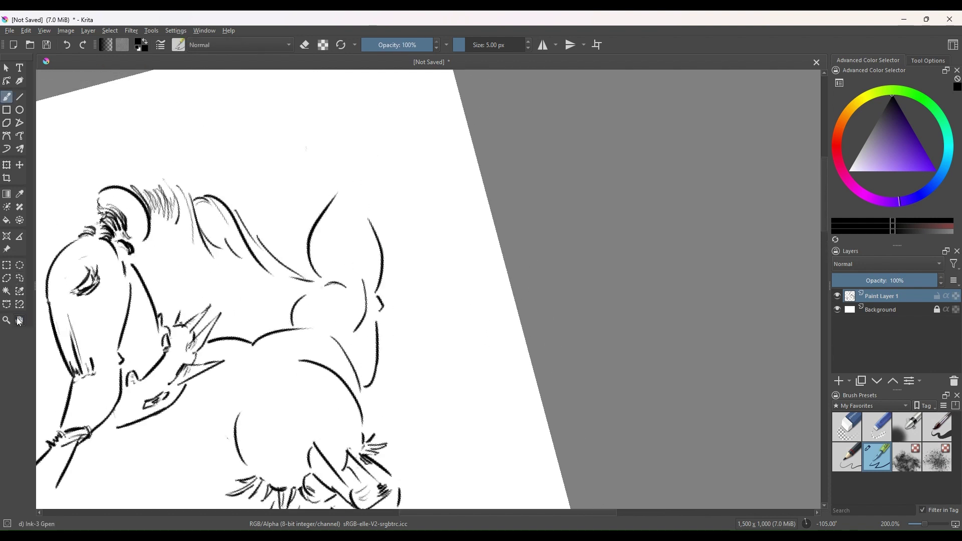
# Step: Draw a matching raised limb on the opposite side of the oval form, with curved joints and an open upper outline
pyautogui.click(20, 321)
pyautogui.scroll(-1, 411, 321)
pyautogui.moveTo(410, 320)
pyautogui.mouseDown()
pyautogui.moveTo(486, 231)
pyautogui.moveTo(527, 249)
pyautogui.mouseUp()
pyautogui.click(6, 96)
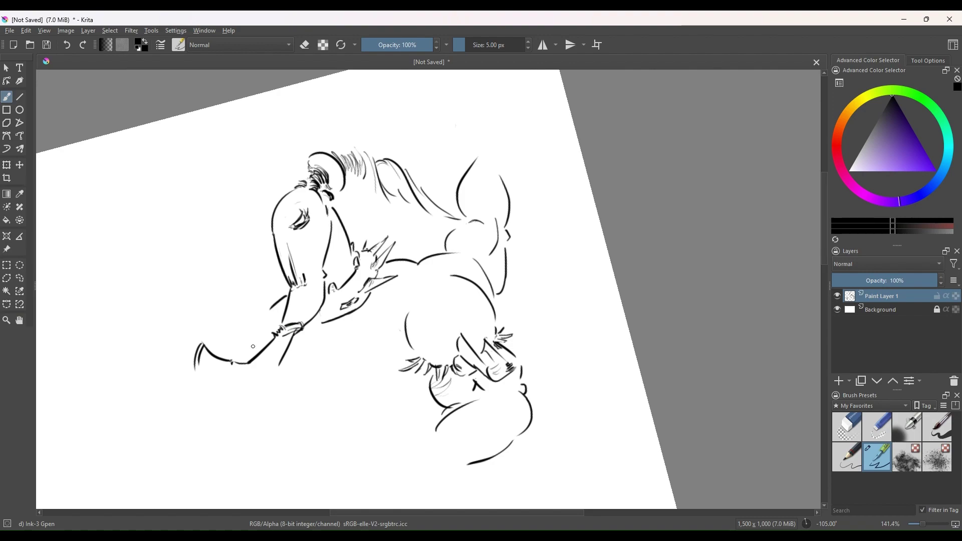
pyautogui.moveTo(235, 317); pyautogui.dragTo(261, 291)
pyautogui.click(7, 320)
pyautogui.click(219, 288)
pyautogui.click(6, 97)
pyautogui.moveTo(404, 335); pyautogui.dragTo(402, 267)
pyautogui.moveTo(415, 259); pyautogui.dragTo(468, 287)
pyautogui.moveTo(388, 204); pyautogui.dragTo(360, 273)
pyautogui.moveTo(324, 163); pyautogui.dragTo(353, 252)
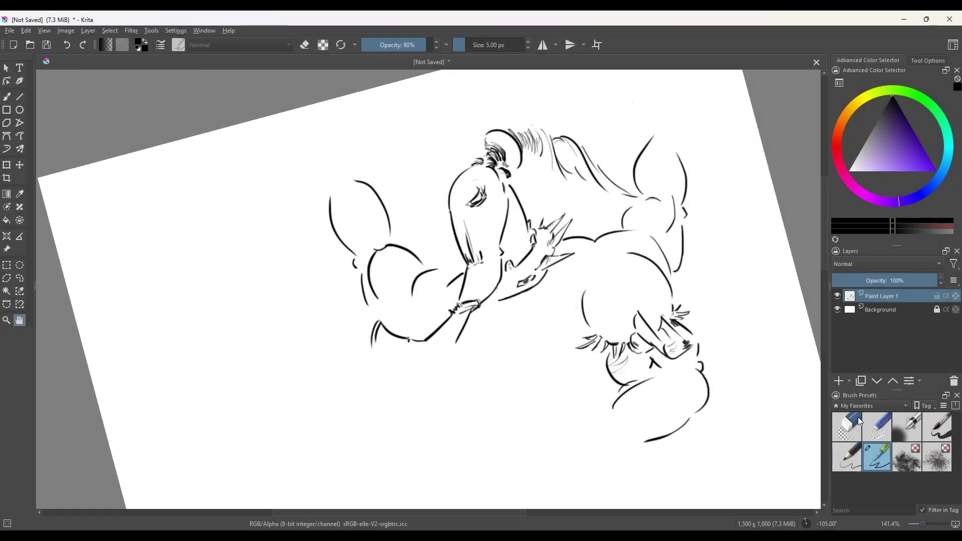
# Step: Erase the upper outline and outer joint curves of the new limb with the small eraser, keeping its inner arcs
pyautogui.click(877, 425)
pyautogui.press('+')
pyautogui.press('+')
pyautogui.moveTo(430, 240); pyautogui.dragTo(431, 300)
pyautogui.moveTo(441, 351); pyautogui.dragTo(446, 396)
pyautogui.moveTo(453, 333); pyautogui.dragTo(458, 383)
pyautogui.moveTo(451, 300); pyautogui.dragTo(526, 325)
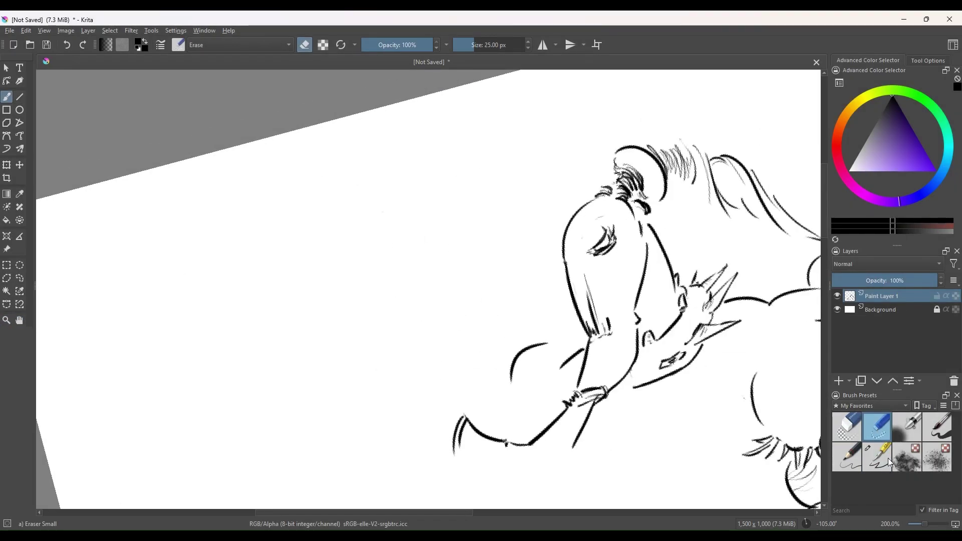
# Step: Redraw the limb with the Ink-3 Gpen brush as a low hump and a curve rising from its outer end
pyautogui.click(884, 460)
pyautogui.moveTo(458, 397); pyautogui.dragTo(517, 353)
pyautogui.hotkey('ctrl', 'z')
pyautogui.hotkey('ctrl', 'z')
pyautogui.moveTo(460, 344); pyautogui.dragTo(519, 347)
pyautogui.press('-')
pyautogui.press('+')
pyautogui.press('+')
pyautogui.moveTo(466, 367); pyautogui.dragTo(439, 322)
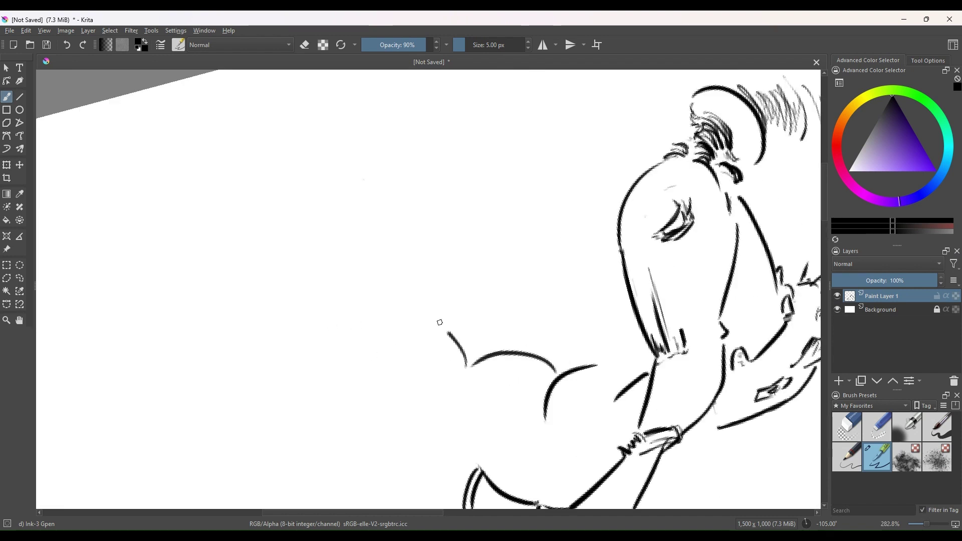
# Step: Rework the rising curve above the hump and draw the long outer contour of the limb opposite it
pyautogui.press('-')
pyautogui.press('-')
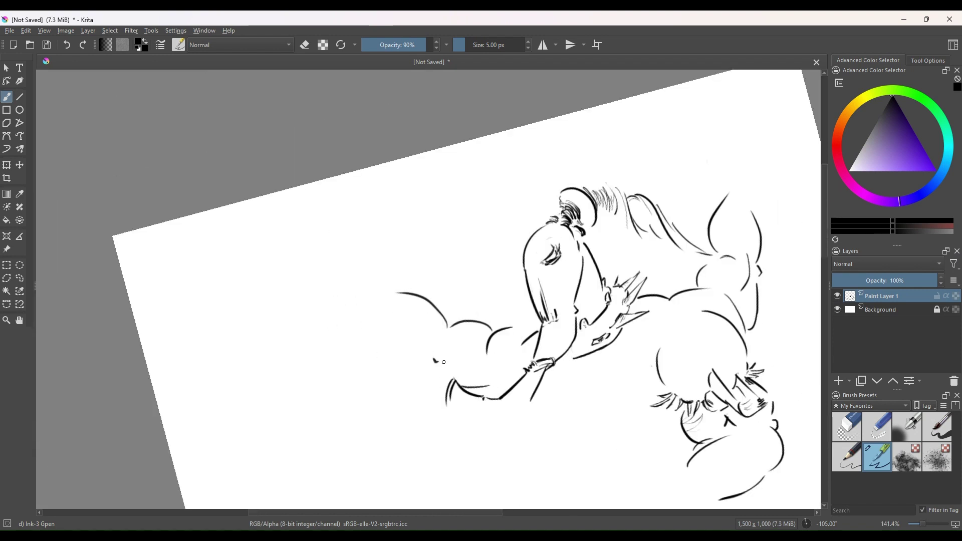
pyautogui.click(873, 431)
pyautogui.click(876, 457)
pyautogui.moveTo(447, 326)
pyautogui.mouseDown()
pyautogui.moveTo(399, 292)
pyautogui.moveTo(454, 320)
pyautogui.mouseUp()
pyautogui.moveTo(419, 347); pyautogui.dragTo(388, 292)
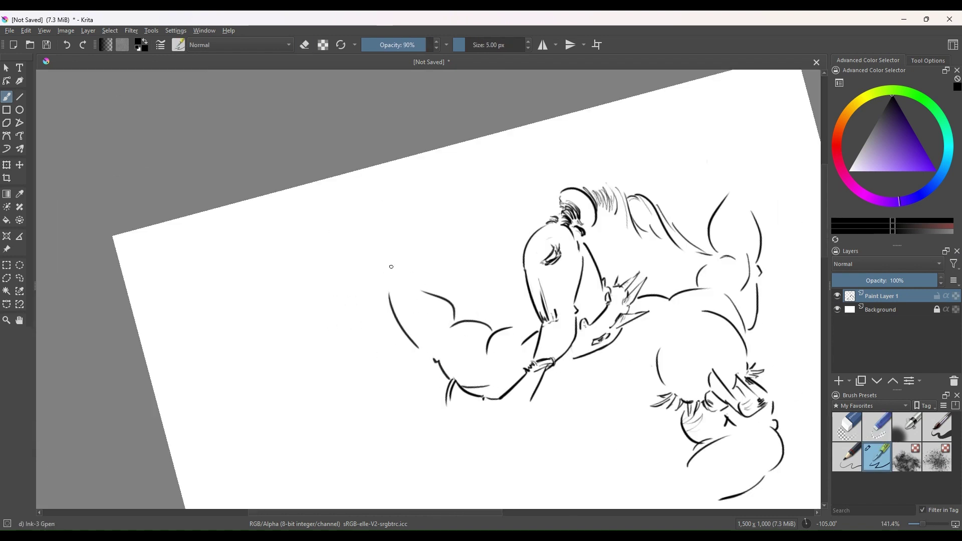
# Step: Draw a hanging fringe of narrow shaded feather shapes beneath the limb's lower curve, using the Ink-3 Gpen brush
pyautogui.moveTo(555, 504)
pyautogui.mouseDown()
pyautogui.moveTo(444, 343)
pyautogui.moveTo(407, 367)
pyautogui.mouseUp()
pyautogui.click(329, 267)
pyautogui.click(6, 320)
pyautogui.click(334, 249)
pyautogui.click(877, 426)
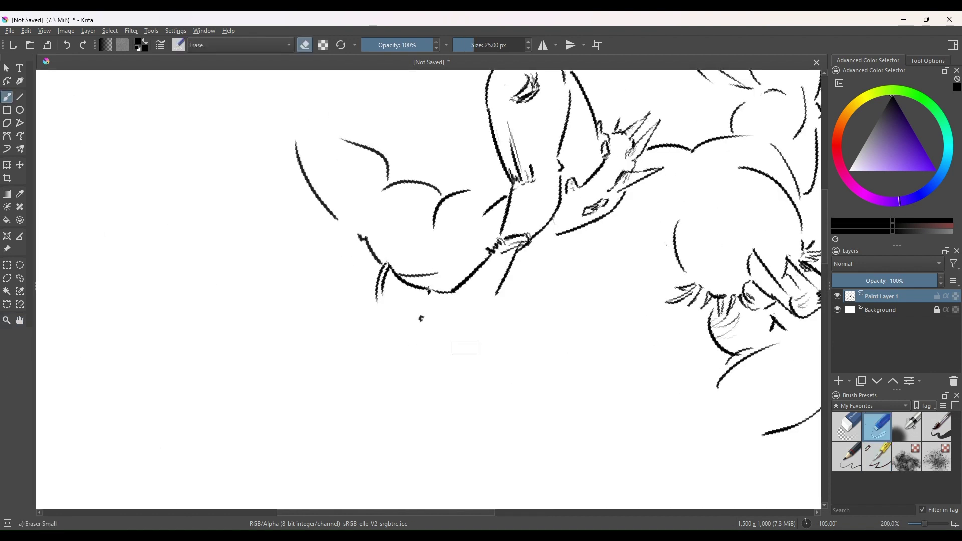
pyautogui.click(877, 456)
pyautogui.moveTo(486, 310); pyautogui.dragTo(486, 337)
pyautogui.moveTo(479, 304)
pyautogui.mouseDown()
pyautogui.moveTo(477, 337)
pyautogui.moveTo(464, 348)
pyautogui.mouseUp()
pyautogui.moveTo(474, 307); pyautogui.dragTo(472, 340)
pyautogui.moveTo(387, 284); pyautogui.dragTo(383, 326)
pyautogui.moveTo(404, 289); pyautogui.dragTo(394, 341)
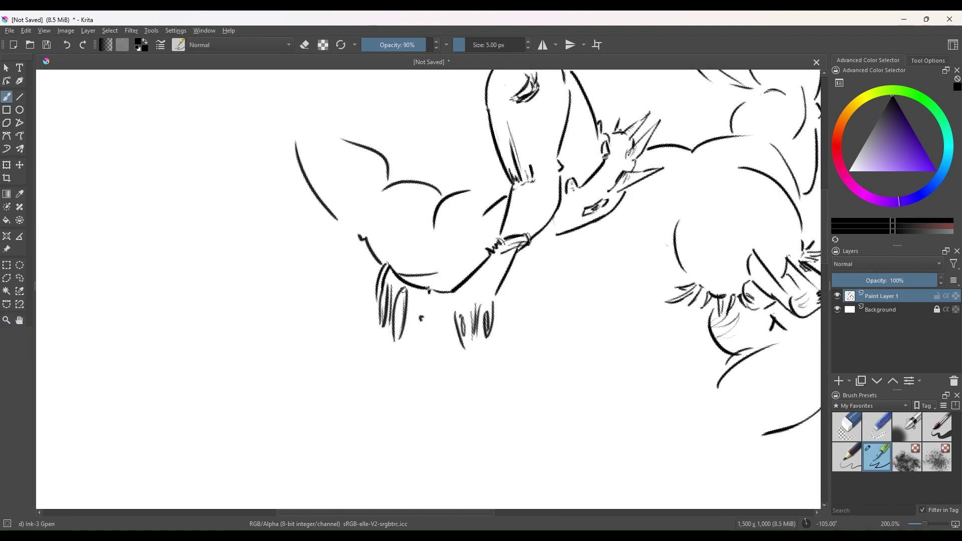
pyautogui.moveTo(417, 304); pyautogui.dragTo(418, 352)
pyautogui.moveTo(442, 299); pyautogui.dragTo(440, 364)
pyautogui.moveTo(451, 318); pyautogui.dragTo(462, 345)
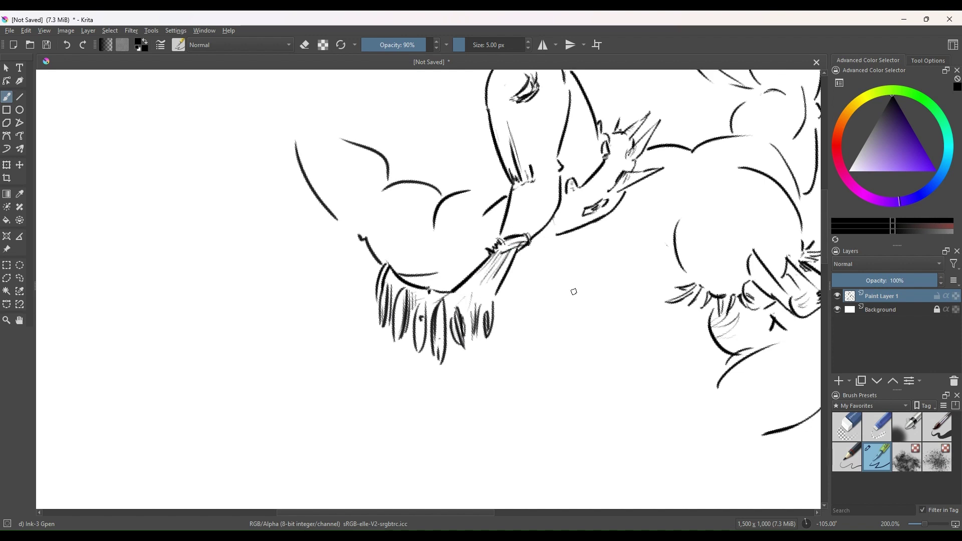
# Step: Draw an angled line descending from the fringe and a narrow finger-like outline beside the large rounded form
pyautogui.click(20, 320)
pyautogui.moveTo(435, 274); pyautogui.dragTo(317, 281)
pyautogui.press('-')
pyautogui.press('b')
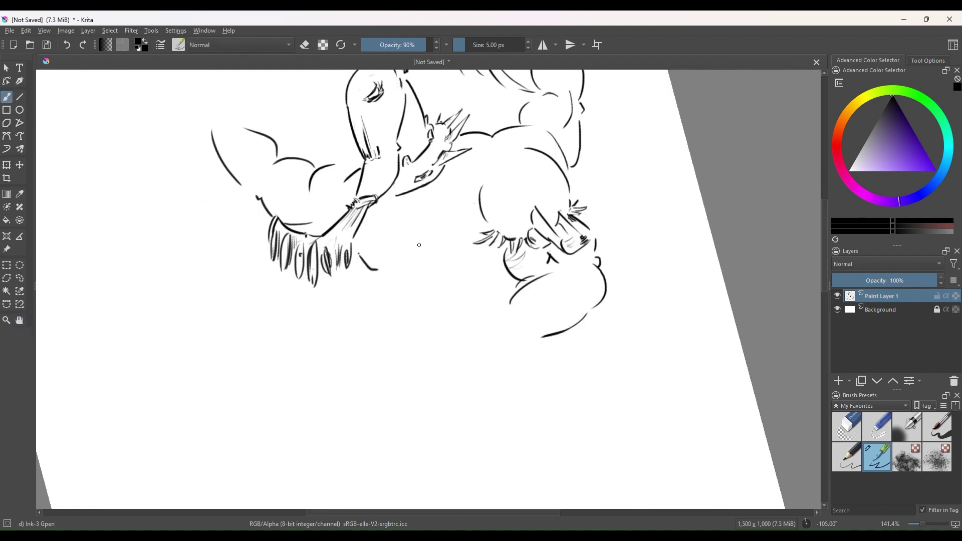
pyautogui.press('z')
pyautogui.click(506, 343)
pyautogui.press('b')
pyautogui.moveTo(389, 220); pyautogui.dragTo(399, 223)
pyautogui.moveTo(381, 219)
pyautogui.mouseDown()
pyautogui.moveTo(368, 283)
pyautogui.moveTo(397, 244)
pyautogui.mouseUp()
pyautogui.moveTo(402, 223); pyautogui.dragTo(432, 242)
pyautogui.moveTo(350, 201); pyautogui.dragTo(377, 217)
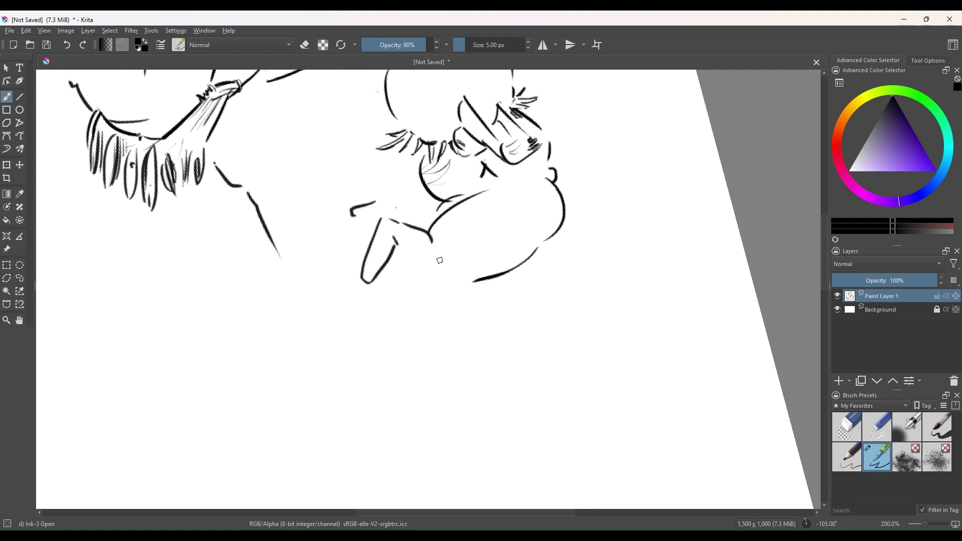
# Step: Erase the narrow finger-like outline beside the large rounded form
pyautogui.press('-')
pyautogui.press('-')
pyautogui.click(876, 427)
pyautogui.press('z')
pyautogui.click(414, 344)
pyautogui.moveTo(421, 259)
pyautogui.mouseDown()
pyautogui.moveTo(390, 279)
pyautogui.moveTo(419, 293)
pyautogui.mouseUp()
pyautogui.click(414, 344)
pyautogui.press('b')
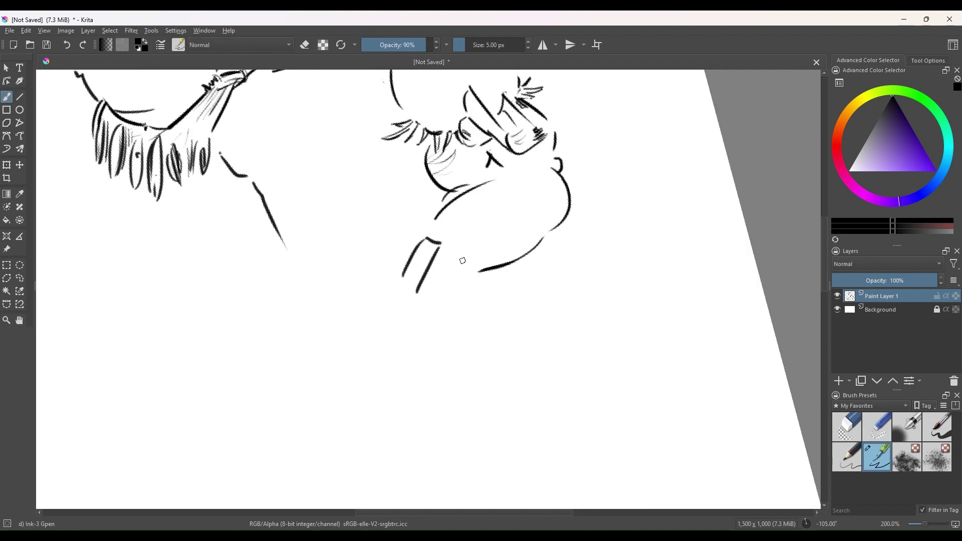
pyautogui.hotkey('ctrl', 'z')
# Step: Draw a clenched fist with angular fingers and curved knuckle lines beside the large rounded form
pyautogui.moveTo(402, 236)
pyautogui.mouseDown()
pyautogui.moveTo(402, 266)
pyautogui.moveTo(421, 270)
pyautogui.moveTo(438, 295)
pyautogui.mouseUp()
pyautogui.hotkey('ctrl', 'z')
pyautogui.moveTo(433, 252); pyautogui.dragTo(426, 266)
pyautogui.moveTo(422, 273); pyautogui.dragTo(444, 316)
pyautogui.moveTo(439, 303); pyautogui.dragTo(440, 314)
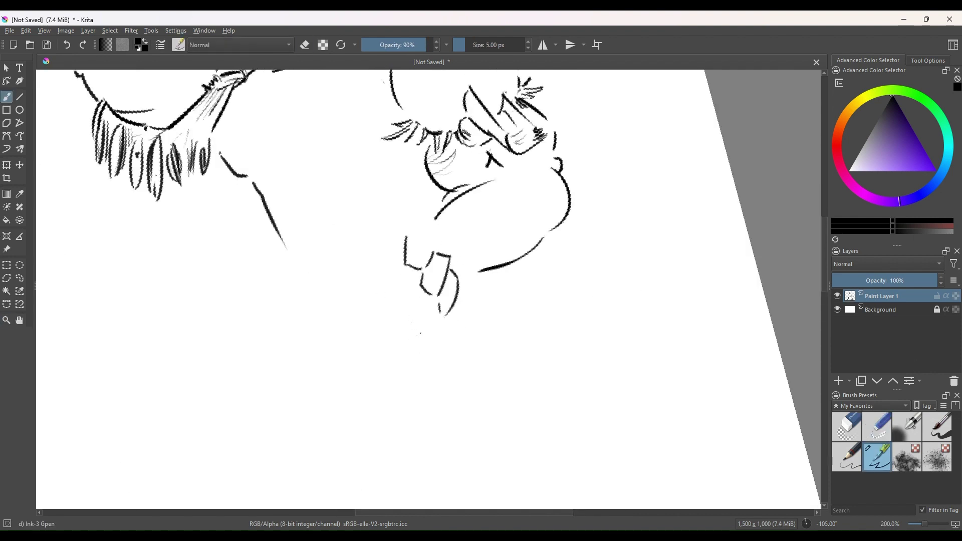
pyautogui.moveTo(376, 251); pyautogui.dragTo(401, 244)
pyautogui.moveTo(367, 270); pyautogui.dragTo(401, 282)
pyautogui.moveTo(392, 291); pyautogui.dragTo(426, 303)
pyautogui.moveTo(449, 311); pyautogui.dragTo(456, 326)
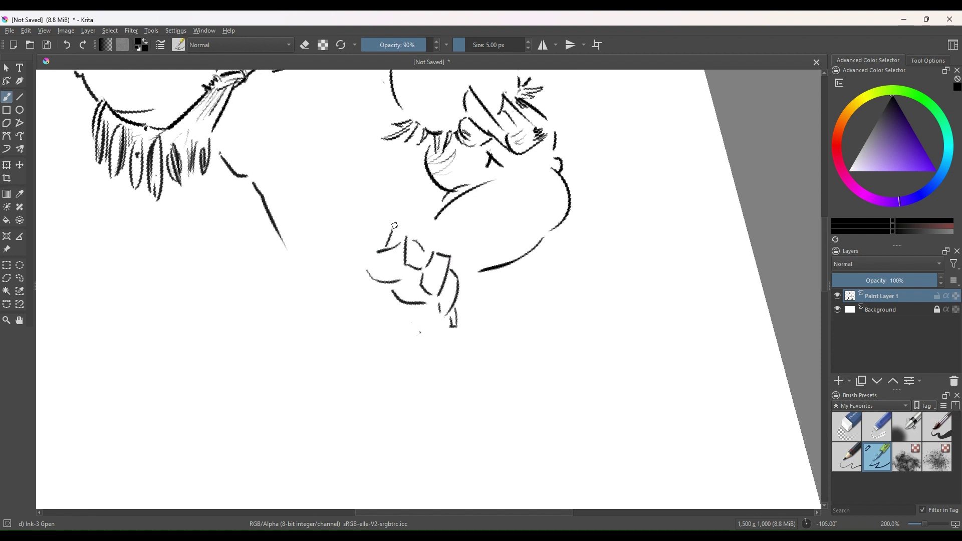
# Step: Draw a rounded fist outline with small angular finger marks at the end of the raised limb above the shoulder
pyautogui.scroll(5, 405, 253)
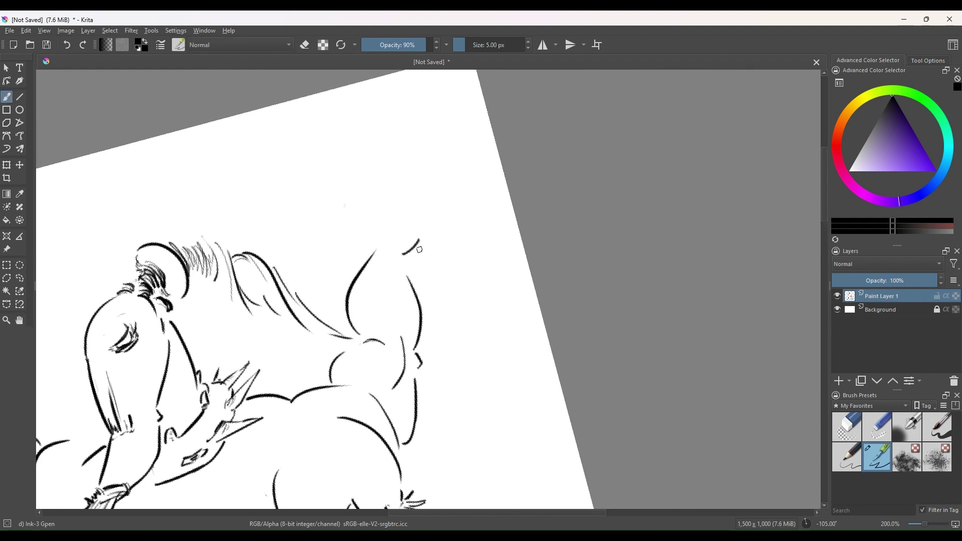
pyautogui.moveTo(424, 219); pyautogui.dragTo(434, 244)
pyautogui.moveTo(434, 248); pyautogui.dragTo(420, 271)
pyautogui.moveTo(417, 216)
pyautogui.mouseDown()
pyautogui.moveTo(375, 232)
pyautogui.moveTo(348, 255)
pyautogui.moveTo(360, 260)
pyautogui.mouseUp()
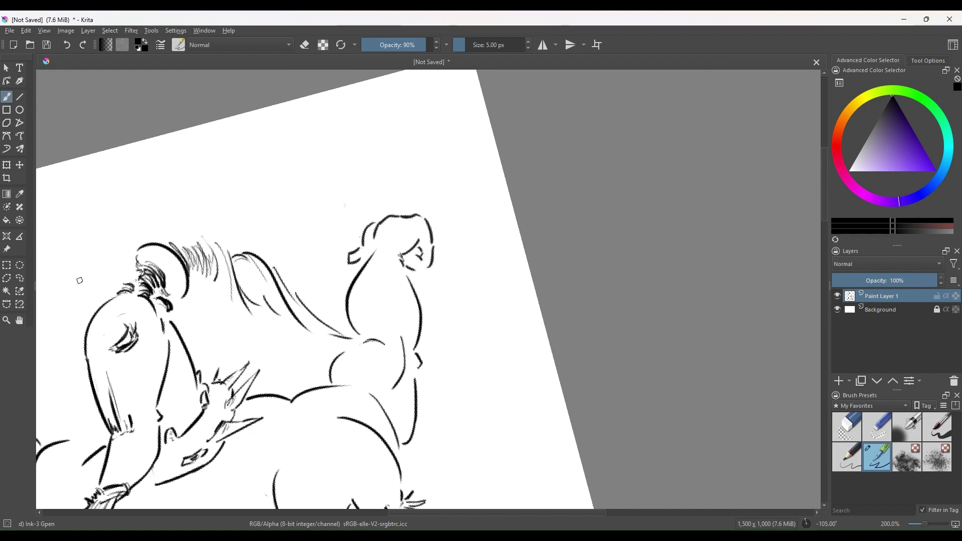
# Step: Draw a raised fist with blocky fingers at the end of the opposite arm, above the fringed elbow
pyautogui.moveTo(80, 279); pyautogui.dragTo(473, 189)
pyautogui.moveTo(263, 273)
pyautogui.mouseDown()
pyautogui.moveTo(283, 298)
pyautogui.moveTo(317, 252)
pyautogui.mouseUp()
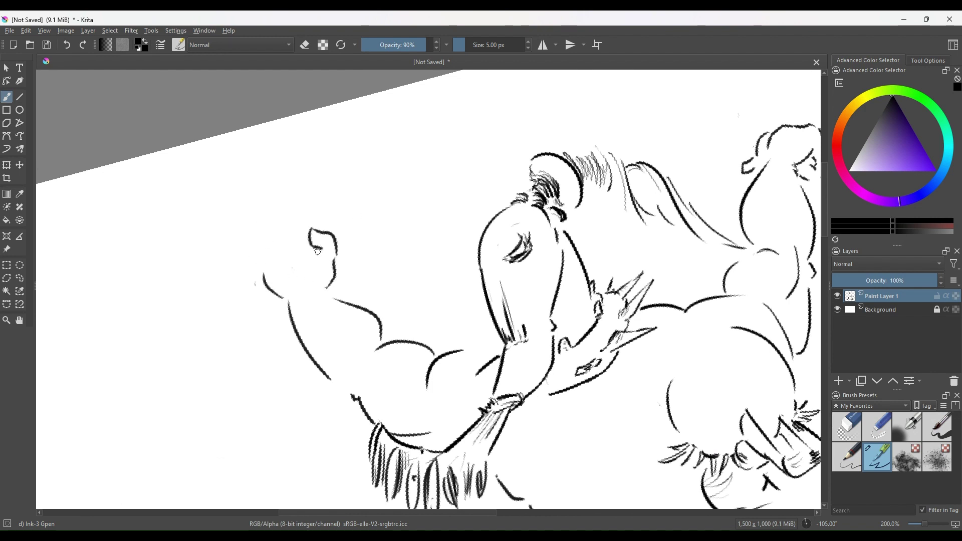
pyautogui.moveTo(298, 211); pyautogui.dragTo(295, 231)
pyautogui.moveTo(304, 200)
pyautogui.mouseDown()
pyautogui.moveTo(317, 214)
pyautogui.moveTo(282, 210)
pyautogui.mouseUp()
# Step: Erase the angled line descending from the feather fringe and return to the Ink-3 Gpen brush
pyautogui.press('-')
pyautogui.moveTo(107, 352); pyautogui.dragTo(14, 199)
pyautogui.click(877, 427)
pyautogui.moveTo(384, 266); pyautogui.dragTo(441, 346)
pyautogui.click(881, 465)
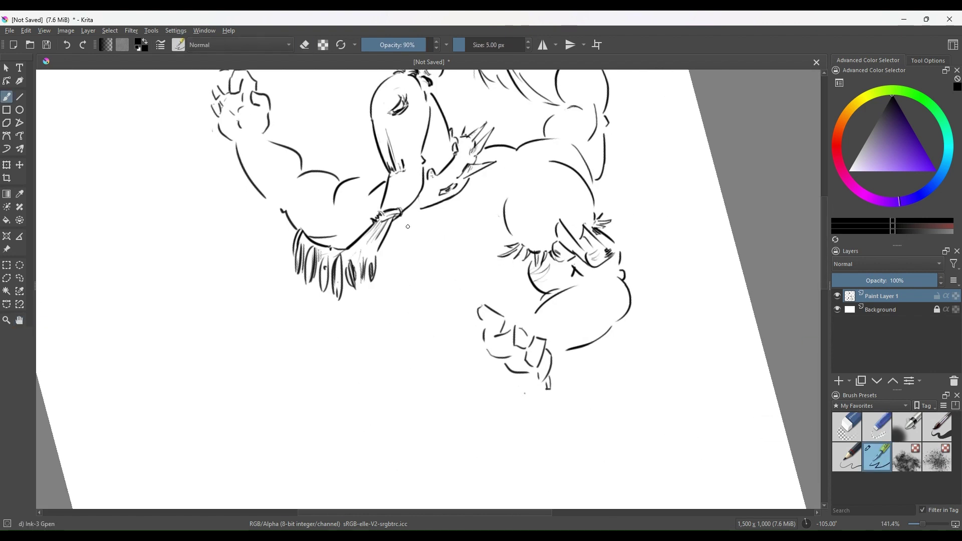
# Step: Draw the waist and hip contours below the feather fringe and curved cuff lines beneath the clenched fist
pyautogui.moveTo(657, 350)
pyautogui.mouseDown()
pyautogui.moveTo(645, 435)
pyautogui.moveTo(602, 355)
pyautogui.moveTo(607, 320)
pyautogui.moveTo(614, 324)
pyautogui.mouseUp()
pyautogui.moveTo(489, 263); pyautogui.dragTo(486, 290)
pyautogui.moveTo(329, 265); pyautogui.dragTo(373, 332)
pyautogui.moveTo(350, 303)
pyautogui.mouseDown()
pyautogui.moveTo(323, 342)
pyautogui.moveTo(437, 426)
pyautogui.mouseUp()
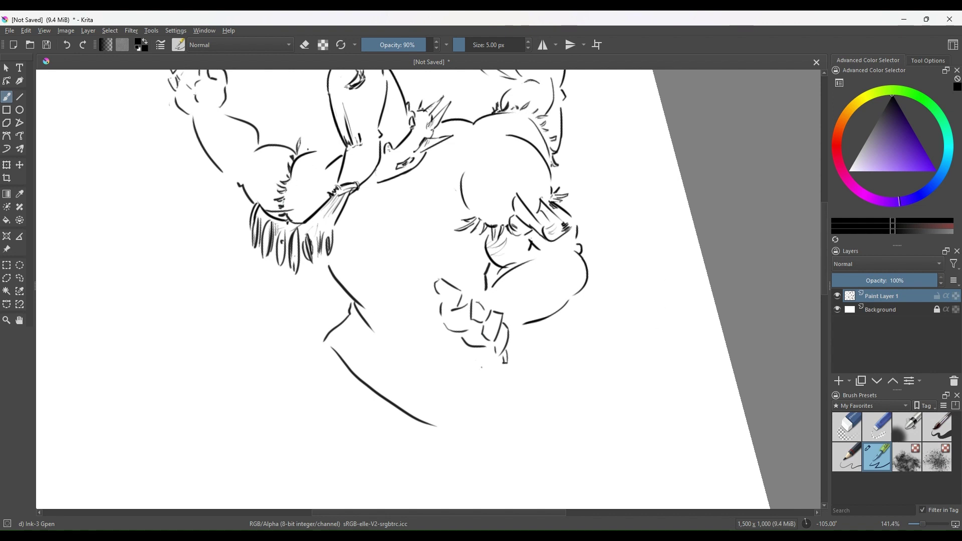
pyautogui.moveTo(490, 396)
pyautogui.mouseDown()
pyautogui.moveTo(521, 384)
pyautogui.moveTo(498, 416)
pyautogui.mouseUp()
pyautogui.moveTo(541, 403)
pyautogui.mouseDown()
pyautogui.moveTo(544, 431)
pyautogui.moveTo(515, 439)
pyautogui.mouseUp()
# Step: Draw the bent leg's long arched thigh outline from the hip and small curved marks at the knee
pyautogui.moveTo(501, 300)
pyautogui.mouseDown()
pyautogui.moveTo(471, 447)
pyautogui.moveTo(487, 128)
pyautogui.mouseUp()
pyautogui.moveTo(309, 174)
pyautogui.mouseDown()
pyautogui.moveTo(190, 344)
pyautogui.moveTo(223, 336)
pyautogui.mouseUp()
pyautogui.moveTo(207, 332); pyautogui.dragTo(200, 346)
pyautogui.moveTo(202, 323); pyautogui.dragTo(204, 295)
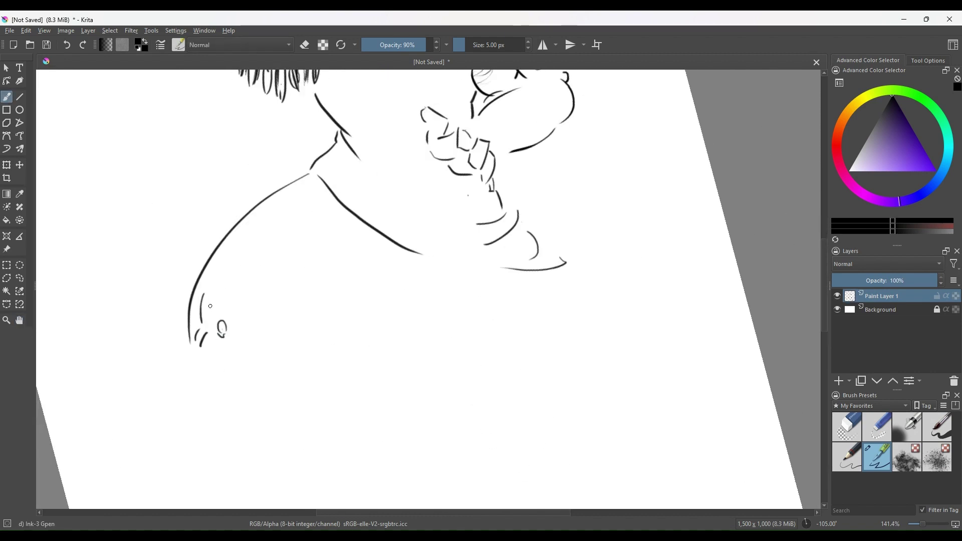
# Step: Draw the underside of the bent thigh and the long inner contour of the straight leg
pyautogui.moveTo(423, 268); pyautogui.dragTo(385, 260)
pyautogui.moveTo(334, 231); pyautogui.dragTo(335, 245)
pyautogui.moveTo(315, 275); pyautogui.dragTo(228, 327)
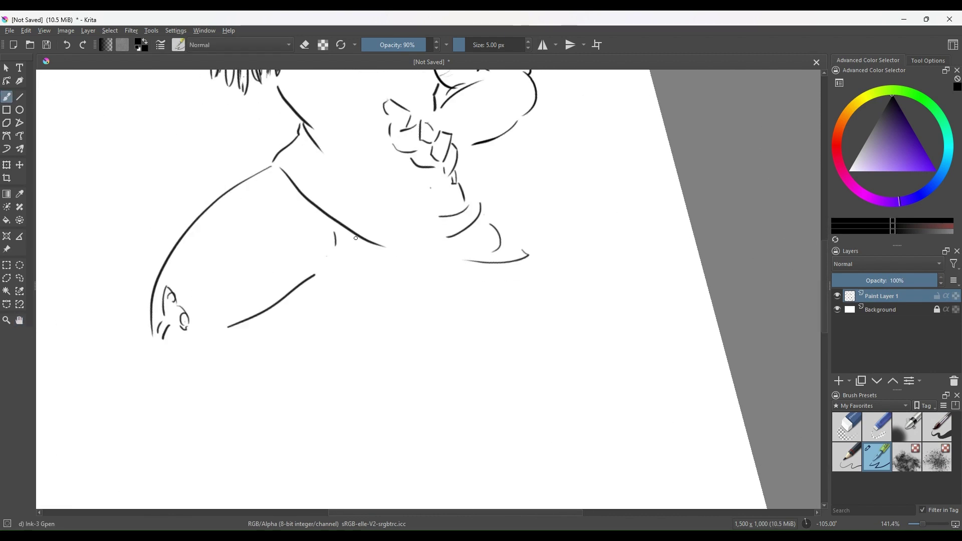
pyautogui.moveTo(363, 253); pyautogui.dragTo(438, 404)
# Step: Outline a pointed guard around the bent knee with short curled strokes along its lower edge
pyautogui.moveTo(179, 268); pyautogui.dragTo(204, 346)
pyautogui.moveTo(174, 268); pyautogui.dragTo(155, 315)
pyautogui.moveTo(183, 347)
pyautogui.mouseDown()
pyautogui.moveTo(193, 354)
pyautogui.moveTo(168, 362)
pyautogui.mouseUp()
pyautogui.moveTo(175, 331)
pyautogui.mouseDown()
pyautogui.moveTo(168, 346)
pyautogui.moveTo(134, 359)
pyautogui.mouseUp()
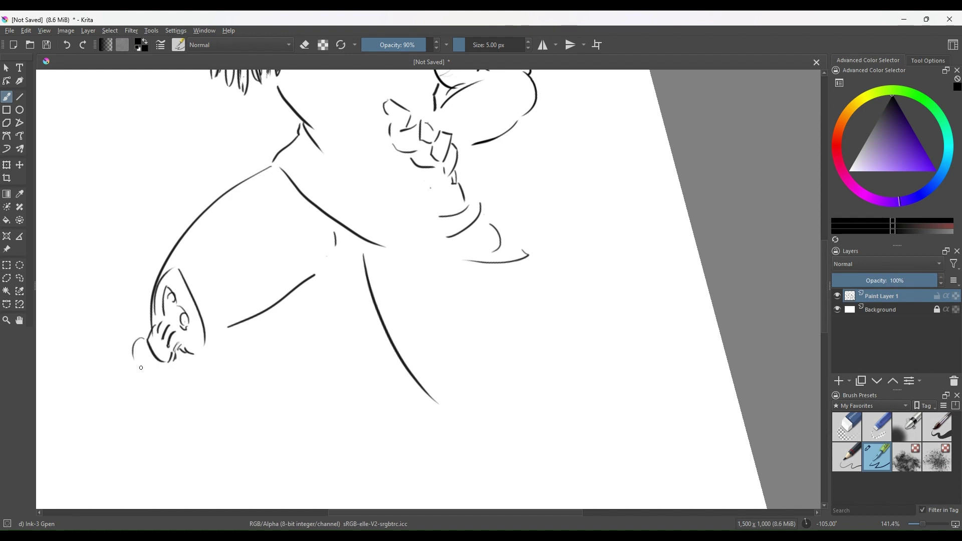
# Step: Draw a fan of short spiky feather strokes radiating outward from the bent knee
pyautogui.moveTo(116, 268); pyautogui.dragTo(125, 304)
pyautogui.moveTo(132, 300)
pyautogui.mouseDown()
pyautogui.moveTo(143, 251)
pyautogui.moveTo(128, 271)
pyautogui.mouseUp()
pyautogui.moveTo(81, 297); pyautogui.dragTo(109, 320)
pyautogui.moveTo(96, 277); pyautogui.dragTo(126, 306)
pyautogui.moveTo(81, 253); pyautogui.dragTo(92, 287)
pyautogui.moveTo(89, 286); pyautogui.dragTo(101, 303)
pyautogui.moveTo(88, 322); pyautogui.dragTo(100, 331)
pyautogui.moveTo(80, 334); pyautogui.dragTo(104, 335)
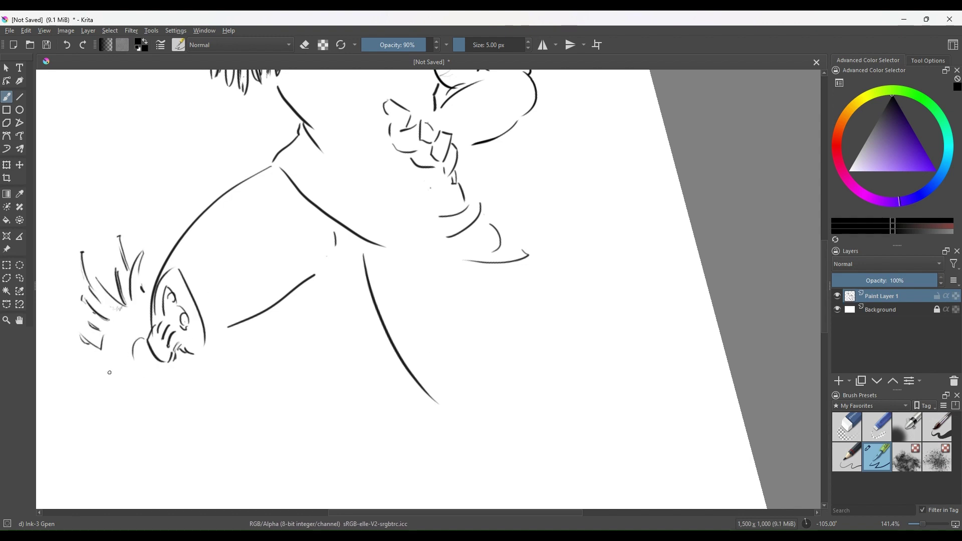
# Step: Add a hatched fringe and sweeping curves around the bent knee, and draw the straight leg's outer contour
pyautogui.moveTo(186, 374)
pyautogui.mouseDown()
pyautogui.moveTo(225, 360)
pyautogui.moveTo(232, 378)
pyautogui.mouseUp()
pyautogui.press('-')
pyautogui.moveTo(535, 286); pyautogui.dragTo(440, 281)
pyautogui.moveTo(109, 328); pyautogui.dragTo(136, 300)
pyautogui.moveTo(126, 370)
pyautogui.mouseDown()
pyautogui.moveTo(111, 344)
pyautogui.moveTo(135, 378)
pyautogui.mouseUp()
pyautogui.moveTo(386, 272); pyautogui.dragTo(401, 331)
# Step: Erase the raised limb and fist above the rounded shoulder, then add a short ink mark by the feathered upper arm
pyautogui.click(19, 320)
pyautogui.moveTo(440, 201); pyautogui.dragTo(424, 367)
pyautogui.click(877, 427)
pyautogui.click(7, 97)
pyautogui.moveTo(320, 203)
pyautogui.mouseDown()
pyautogui.moveTo(375, 220)
pyautogui.moveTo(358, 110)
pyautogui.moveTo(377, 188)
pyautogui.moveTo(343, 196)
pyautogui.moveTo(353, 193)
pyautogui.moveTo(352, 204)
pyautogui.mouseUp()
pyautogui.click(877, 455)
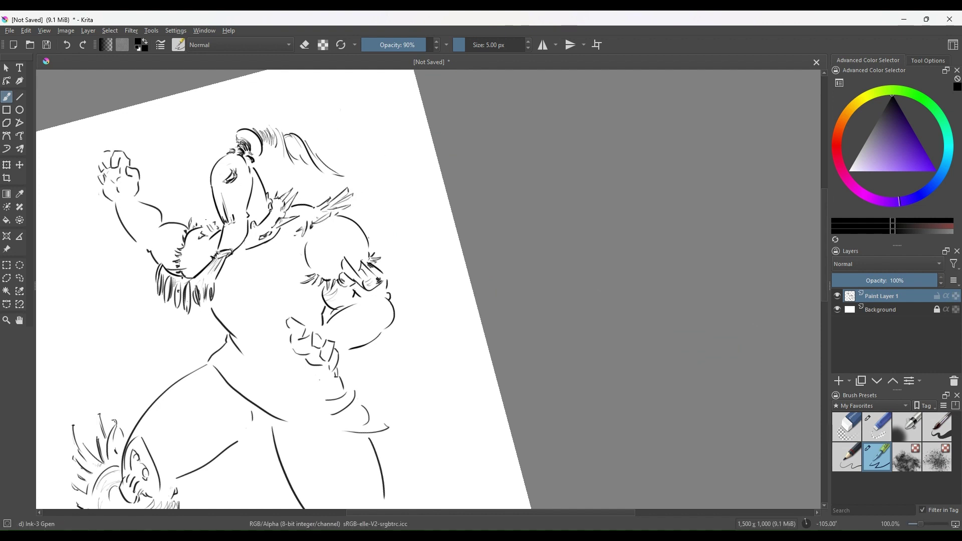
pyautogui.moveTo(206, 219); pyautogui.dragTo(208, 228)
# Step: Draw a banded cuff with small studs across the lower end of the straight leg
pyautogui.moveTo(327, 471)
pyautogui.mouseDown()
pyautogui.moveTo(279, 281)
pyautogui.moveTo(349, 169)
pyautogui.mouseUp()
pyautogui.keyDown('ctrl'); pyautogui.click(349, 169); pyautogui.keyUp('ctrl')
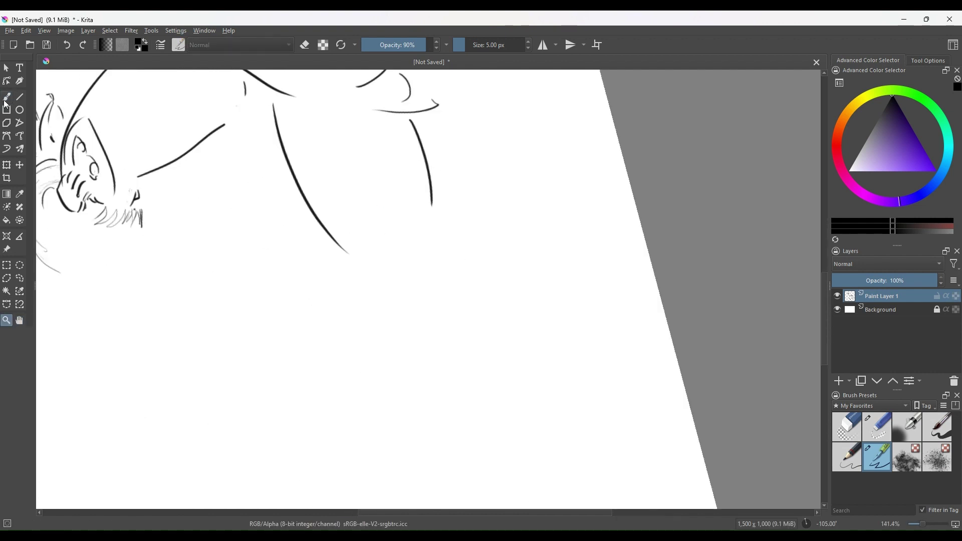
pyautogui.moveTo(381, 287)
pyautogui.mouseDown()
pyautogui.moveTo(442, 267)
pyautogui.moveTo(443, 290)
pyautogui.mouseUp()
pyautogui.moveTo(395, 301)
pyautogui.mouseDown()
pyautogui.moveTo(443, 284)
pyautogui.moveTo(433, 307)
pyautogui.moveTo(448, 306)
pyautogui.mouseUp()
pyautogui.scroll(-1, 451, 287)
pyautogui.moveTo(397, 290); pyautogui.dragTo(442, 275)
pyautogui.moveTo(400, 293); pyautogui.dragTo(406, 306)
pyautogui.moveTo(483, 261)
pyautogui.mouseDown()
pyautogui.moveTo(489, 255)
pyautogui.moveTo(438, 276)
pyautogui.mouseUp()
pyautogui.hotkey('ctrl', 'z')
pyautogui.hotkey('ctrl', 'z')
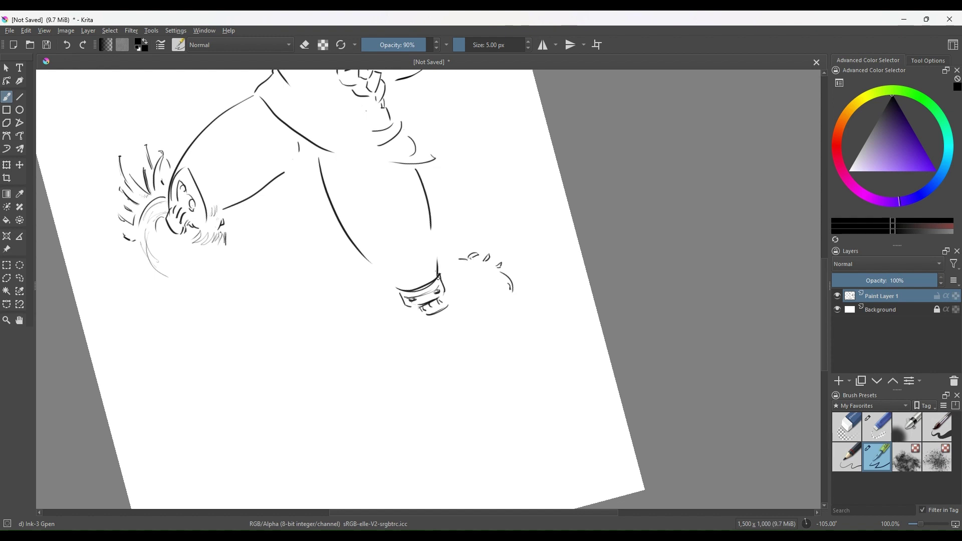
# Step: Ring the straight leg's cuff with short broken outline marks and a light inner curve
pyautogui.moveTo(517, 283); pyautogui.dragTo(522, 280)
pyautogui.moveTo(519, 292)
pyautogui.mouseDown()
pyautogui.moveTo(501, 304)
pyautogui.moveTo(488, 336)
pyautogui.mouseUp()
pyautogui.hotkey('ctrl', 'z')
pyautogui.moveTo(402, 312); pyautogui.dragTo(399, 323)
pyautogui.moveTo(466, 295); pyautogui.dragTo(432, 327)
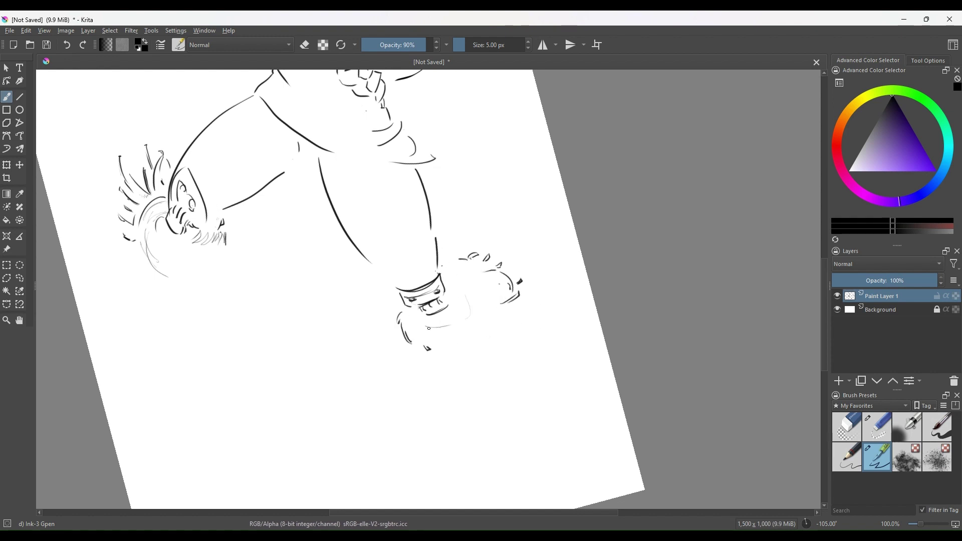
# Step: Fill the round tuft beside the cuff with sweeping curved lines and add pointed strokes beneath it
pyautogui.moveTo(452, 266); pyautogui.dragTo(489, 331)
pyautogui.moveTo(426, 334); pyautogui.dragTo(471, 330)
pyautogui.moveTo(448, 274); pyautogui.dragTo(445, 342)
pyautogui.hotkey('ctrl', 'z')
pyautogui.moveTo(503, 312); pyautogui.dragTo(486, 337)
pyautogui.moveTo(467, 349); pyautogui.dragTo(496, 374)
# Step: Start a clawed foot on the Ink layer with jagged toe outlines in the empty area below the bent knee
pyautogui.press('h')
pyautogui.moveTo(510, 170); pyautogui.dragTo(564, 433)
pyautogui.moveTo(447, 466); pyautogui.dragTo(432, 395)
pyautogui.click(6, 320)
pyautogui.click(356, 218)
pyautogui.click(20, 320)
pyautogui.moveTo(420, 288)
pyautogui.mouseDown()
pyautogui.moveTo(343, 338)
pyautogui.moveTo(270, 343)
pyautogui.mouseUp()
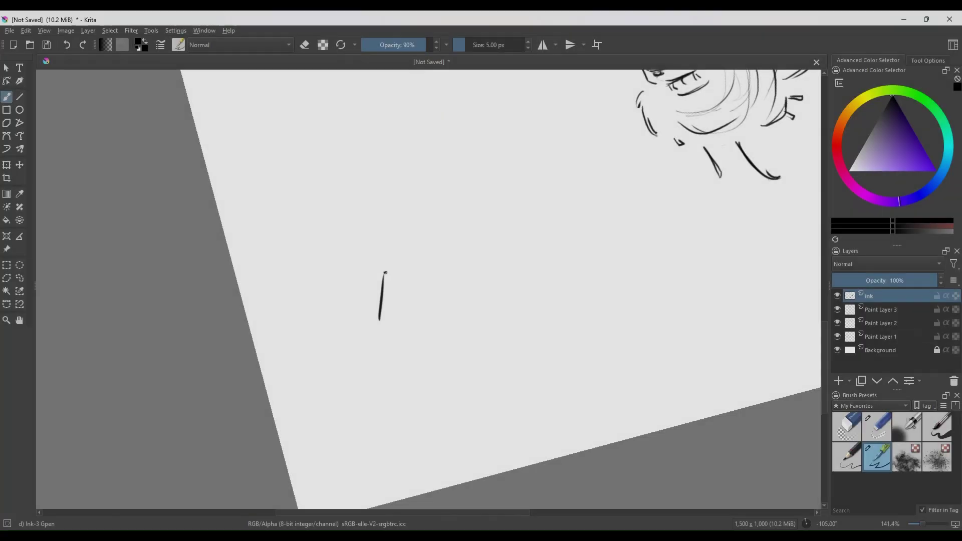
pyautogui.moveTo(386, 273)
pyautogui.mouseDown()
pyautogui.moveTo(398, 217)
pyautogui.moveTo(419, 271)
pyautogui.mouseUp()
pyautogui.moveTo(418, 287); pyautogui.dragTo(403, 329)
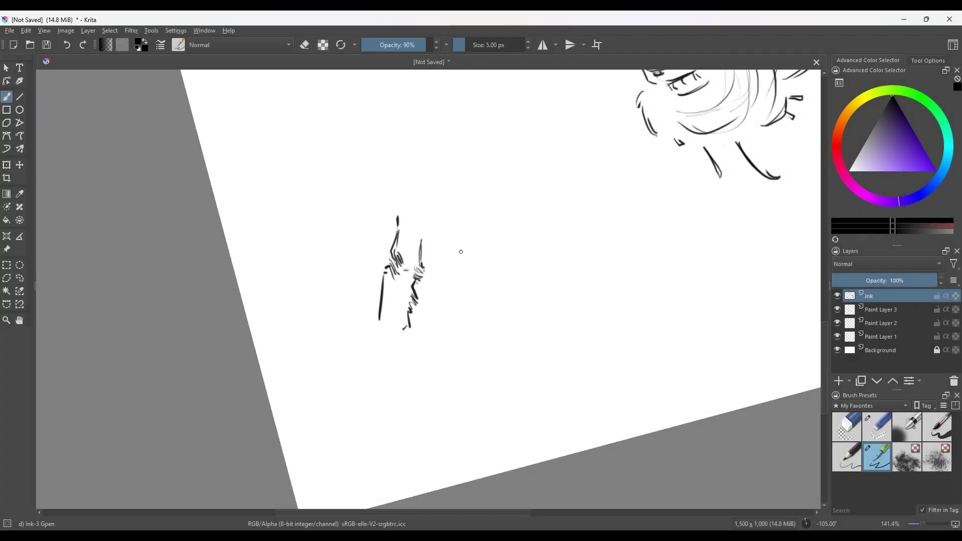
# Step: Draw the foot's remaining splayed toes with rough knuckle marks and curved strokes across the instep
pyautogui.moveTo(438, 226); pyautogui.dragTo(490, 295)
pyautogui.moveTo(425, 252); pyautogui.dragTo(423, 271)
pyautogui.moveTo(437, 298); pyautogui.dragTo(443, 326)
pyautogui.moveTo(434, 196); pyautogui.dragTo(471, 236)
pyautogui.moveTo(474, 240); pyautogui.dragTo(497, 268)
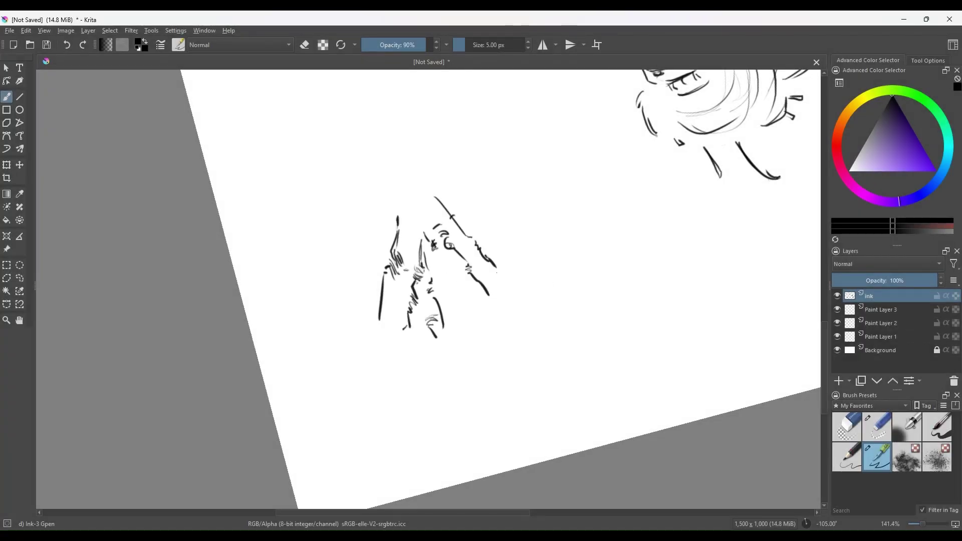
pyautogui.moveTo(396, 221); pyautogui.dragTo(431, 196)
pyautogui.moveTo(409, 223); pyautogui.dragTo(433, 211)
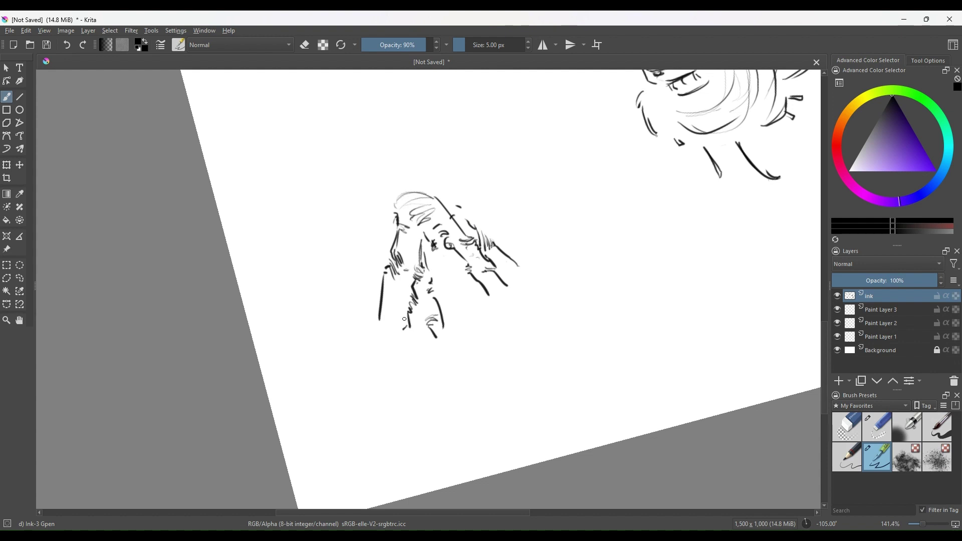
# Step: Roughen the toes with short jagged strokes and draw a wavy ankle contour rising on the foot's inner side
pyautogui.moveTo(405, 286); pyautogui.dragTo(399, 322)
pyautogui.moveTo(410, 264); pyautogui.dragTo(403, 292)
pyautogui.moveTo(394, 222); pyautogui.dragTo(375, 193)
pyautogui.moveTo(459, 217); pyautogui.dragTo(467, 222)
pyautogui.moveTo(482, 228); pyautogui.dragTo(481, 151)
# Step: Draw the ragged outer ankle contour upward from the foot, ending in a curved stroke toward the bent knee
pyautogui.press('-')
pyautogui.moveTo(521, 333)
pyautogui.mouseDown()
pyautogui.moveTo(529, 466)
pyautogui.moveTo(530, 422)
pyautogui.mouseUp()
pyautogui.moveTo(394, 310); pyautogui.dragTo(382, 292)
pyautogui.moveTo(396, 216); pyautogui.dragTo(373, 258)
pyautogui.moveTo(375, 262); pyautogui.dragTo(379, 286)
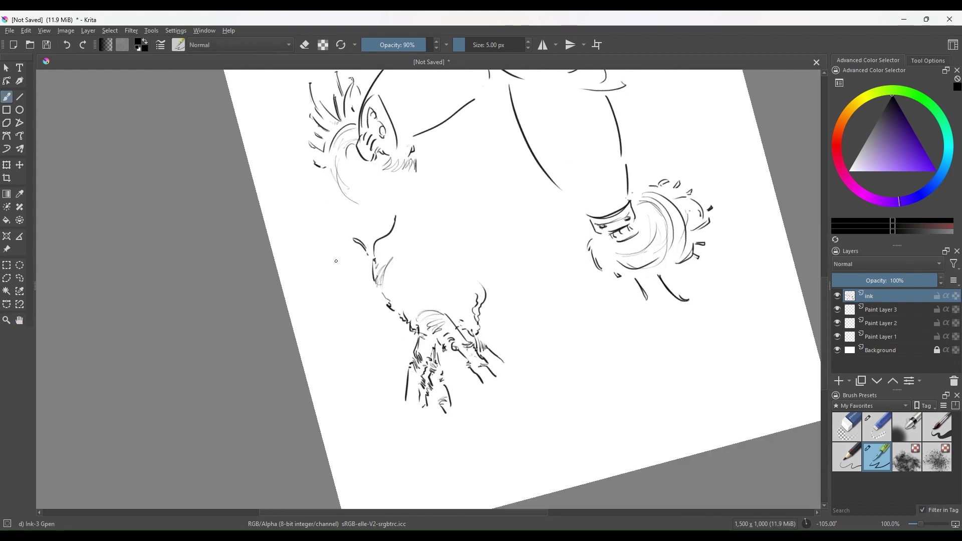
# Step: Draw branching, thorn-like spurs along the outer side of the lower leg
pyautogui.click(6, 320)
pyautogui.doubleClick(387, 274)
pyautogui.click(7, 97)
pyautogui.moveTo(407, 218); pyautogui.dragTo(442, 251)
pyautogui.moveTo(450, 225)
pyautogui.mouseDown()
pyautogui.moveTo(439, 307)
pyautogui.moveTo(460, 329)
pyautogui.mouseUp()
pyautogui.moveTo(464, 167); pyautogui.dragTo(470, 220)
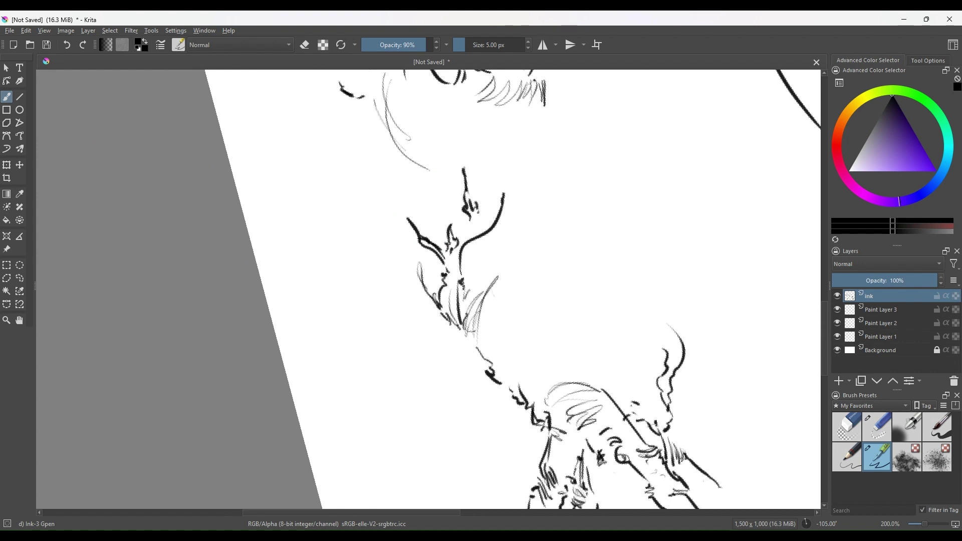
# Step: Draw a jagged shin line down the middle of the lower leg and a light flame-like curl beside it
pyautogui.moveTo(554, 255); pyautogui.dragTo(579, 320)
pyautogui.moveTo(537, 209); pyautogui.dragTo(554, 254)
pyautogui.moveTo(656, 268); pyautogui.dragTo(664, 316)
pyautogui.moveTo(652, 206); pyautogui.dragTo(635, 269)
pyautogui.moveTo(634, 272); pyautogui.dragTo(658, 303)
# Step: Add light curved bands across the ankle and draw dark claw details at the toe tips
pyautogui.moveTo(924, 524); pyautogui.dragTo(921, 524)
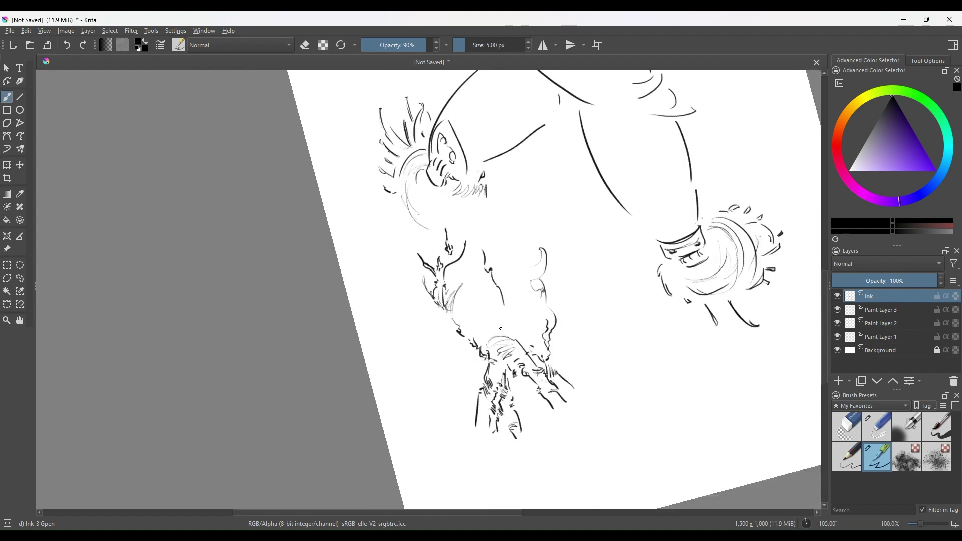
pyautogui.moveTo(500, 328); pyautogui.dragTo(543, 323)
pyautogui.moveTo(544, 303); pyautogui.dragTo(465, 301)
pyautogui.moveTo(591, 433); pyautogui.dragTo(596, 420)
pyautogui.moveTo(590, 425)
pyautogui.mouseDown()
pyautogui.moveTo(594, 433)
pyautogui.moveTo(568, 435)
pyautogui.mouseUp()
pyautogui.moveTo(571, 443); pyautogui.dragTo(556, 450)
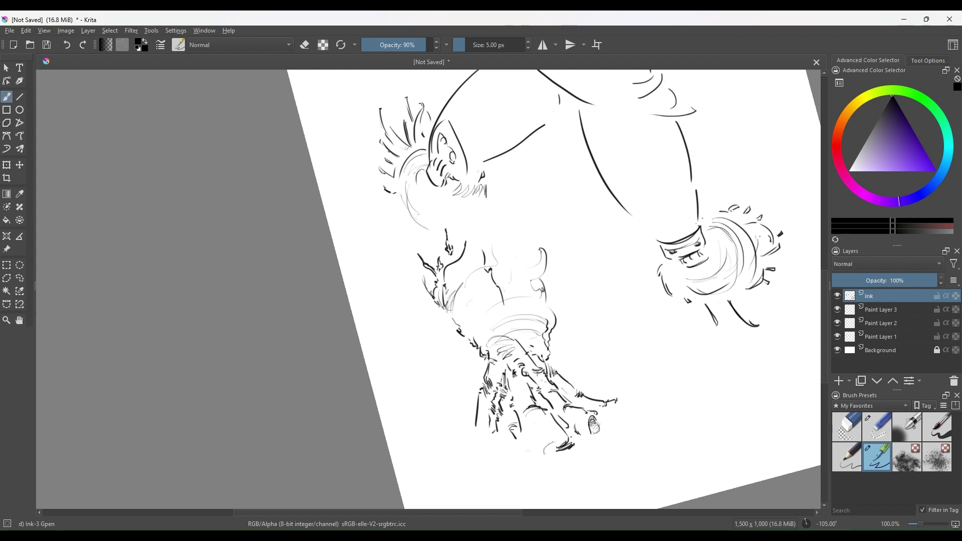
# Step: Draw curved ripple lines on the ground around the toes and a short ground line behind the heel
pyautogui.moveTo(594, 393)
pyautogui.mouseDown()
pyautogui.moveTo(636, 404)
pyautogui.moveTo(601, 426)
pyautogui.mouseUp()
pyautogui.moveTo(627, 433)
pyautogui.mouseDown()
pyautogui.moveTo(556, 471)
pyautogui.moveTo(501, 472)
pyautogui.mouseUp()
pyautogui.moveTo(578, 460); pyautogui.dragTo(498, 487)
pyautogui.moveTo(426, 457); pyautogui.dragTo(453, 434)
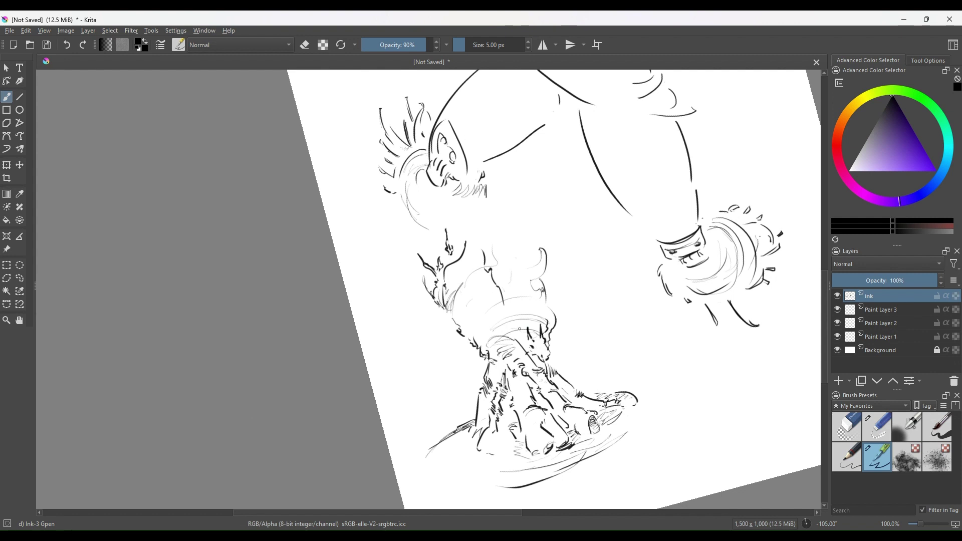
# Step: Extend the shin line down to the ankle and draw a rounded skull-like form at its upper end
pyautogui.moveTo(492, 289); pyautogui.dragTo(515, 322)
pyautogui.moveTo(519, 322); pyautogui.dragTo(536, 335)
pyautogui.moveTo(484, 199); pyautogui.dragTo(504, 248)
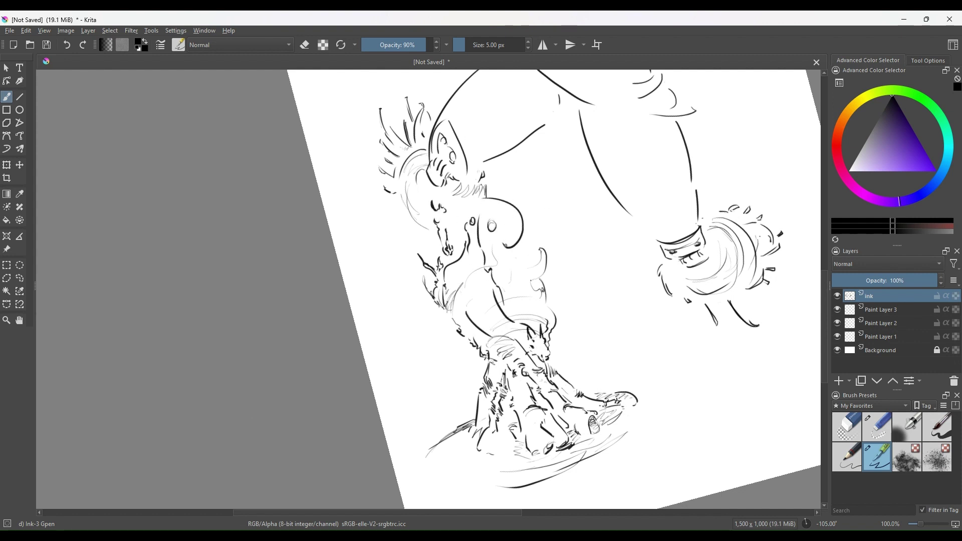
# Step: Draw the calf's back contour and add curved strokes around the top of the skull-like form
pyautogui.moveTo(544, 215); pyautogui.dragTo(588, 281)
pyautogui.moveTo(465, 203); pyautogui.dragTo(453, 252)
pyautogui.moveTo(490, 193); pyautogui.dragTo(519, 192)
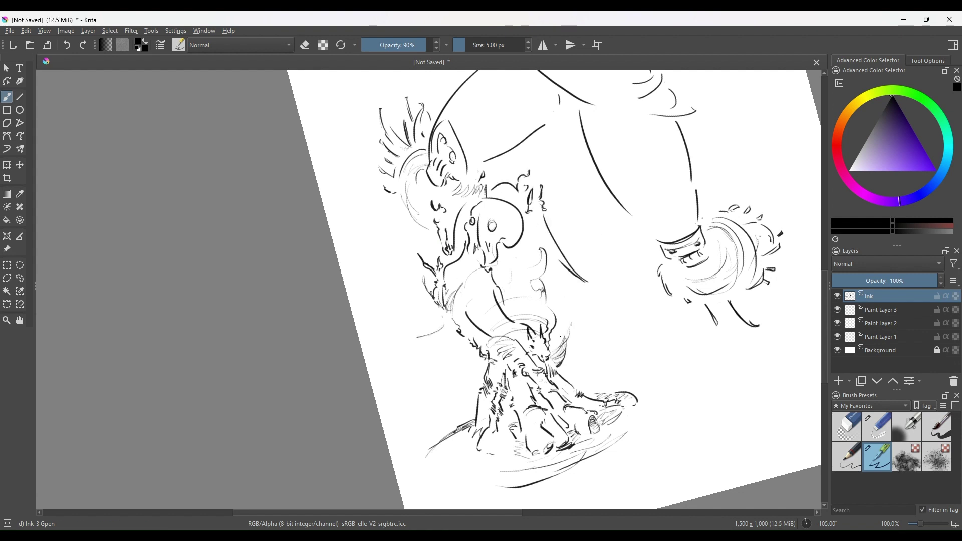
# Step: Hatch long, light diagonal strokes behind the outer side of the lower leg and shade the inner flame-like shape
pyautogui.scroll(-1, 435, 307)
pyautogui.moveTo(438, 315); pyautogui.dragTo(411, 319)
pyautogui.moveTo(425, 282); pyautogui.dragTo(391, 312)
pyautogui.moveTo(414, 251); pyautogui.dragTo(382, 283)
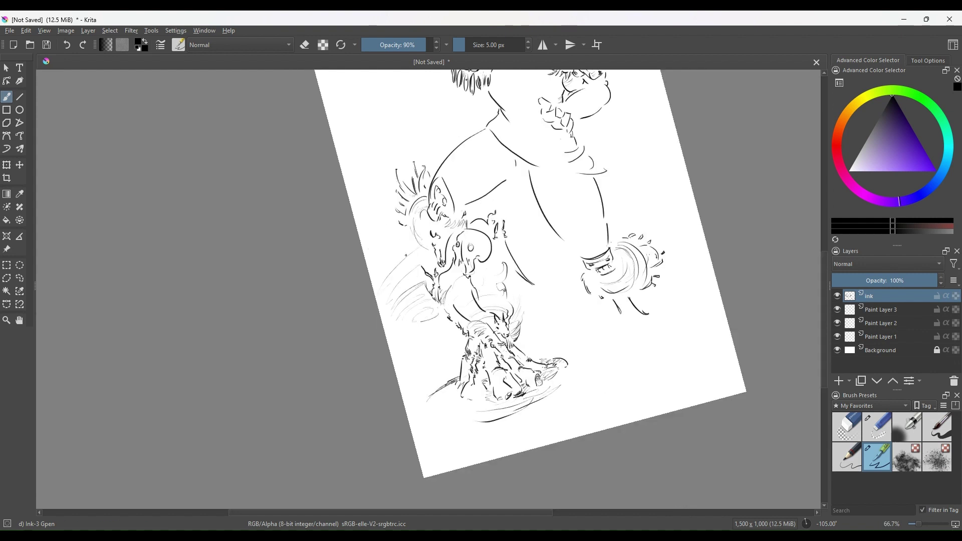
pyautogui.moveTo(413, 224); pyautogui.dragTo(381, 261)
pyautogui.moveTo(409, 240); pyautogui.dragTo(383, 270)
pyautogui.moveTo(519, 292); pyautogui.dragTo(522, 327)
pyautogui.moveTo(453, 300); pyautogui.dragTo(418, 323)
pyautogui.moveTo(443, 241); pyautogui.dragTo(397, 296)
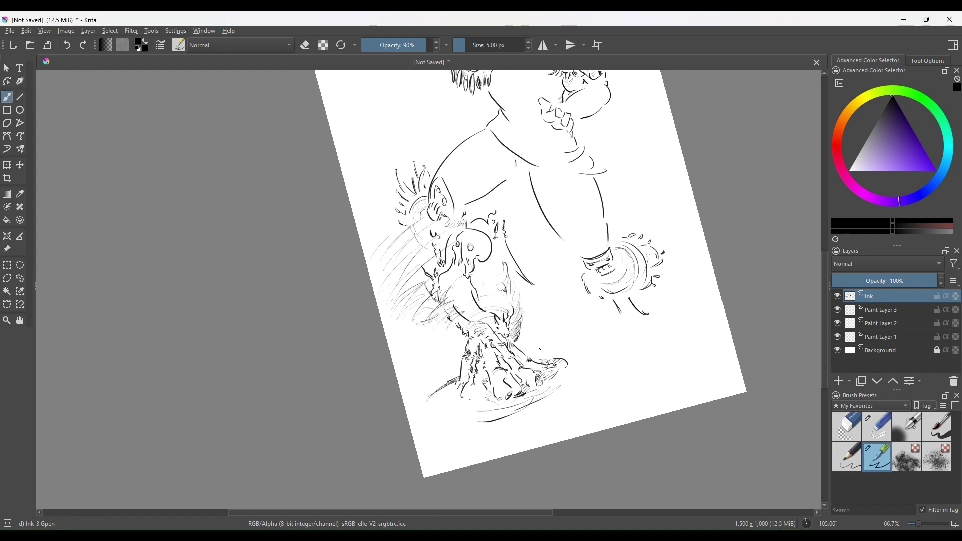
# Step: Draw horizon line segments beyond the clawed foot and wider ripple curves on the ground around it
pyautogui.moveTo(599, 332); pyautogui.dragTo(524, 352)
pyautogui.moveTo(719, 292); pyautogui.dragTo(709, 295)
pyautogui.moveTo(601, 349); pyautogui.dragTo(545, 355)
pyautogui.moveTo(590, 379); pyautogui.dragTo(486, 429)
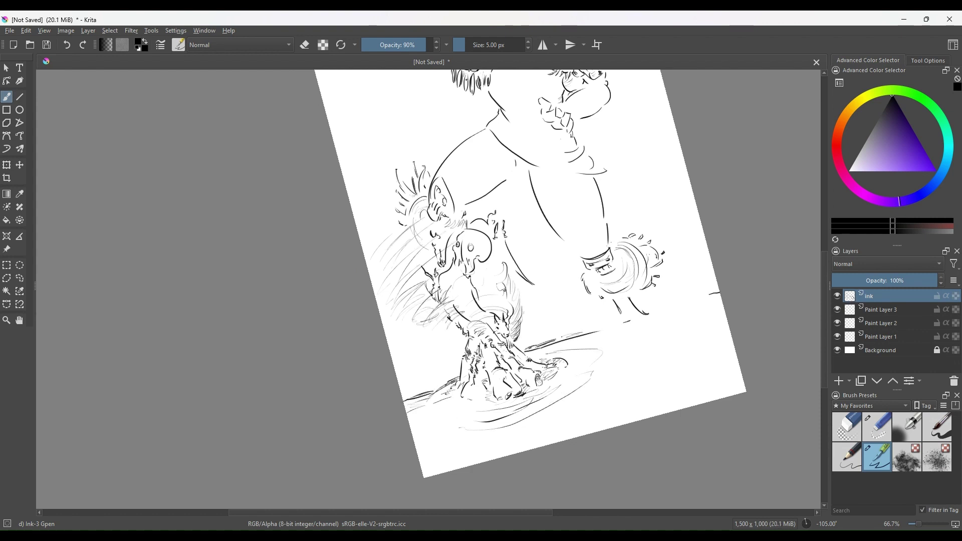
# Step: Hatch slanted ground texture on both sides of the clawed foot
pyautogui.moveTo(581, 330); pyautogui.dragTo(536, 342)
pyautogui.moveTo(601, 326); pyautogui.dragTo(521, 345)
pyautogui.moveTo(578, 314); pyautogui.dragTo(525, 330)
pyautogui.moveTo(433, 381); pyautogui.dragTo(400, 398)
pyautogui.moveTo(440, 366)
pyautogui.mouseDown()
pyautogui.moveTo(413, 391)
pyautogui.moveTo(436, 384)
pyautogui.mouseUp()
pyautogui.moveTo(461, 356); pyautogui.dragTo(444, 369)
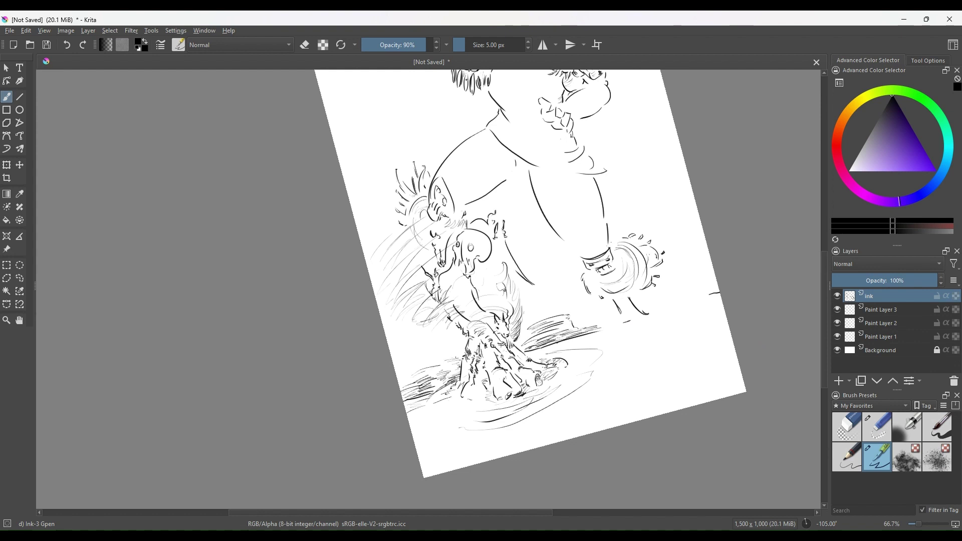
# Step: Break up the rim of the round form below the far leg with the eraser and ink short curved flecks and a stepped foot contour around it
pyautogui.press('space')
pyautogui.moveTo(668, 321); pyautogui.dragTo(458, 342)
pyautogui.scroll(1, 445, 270)
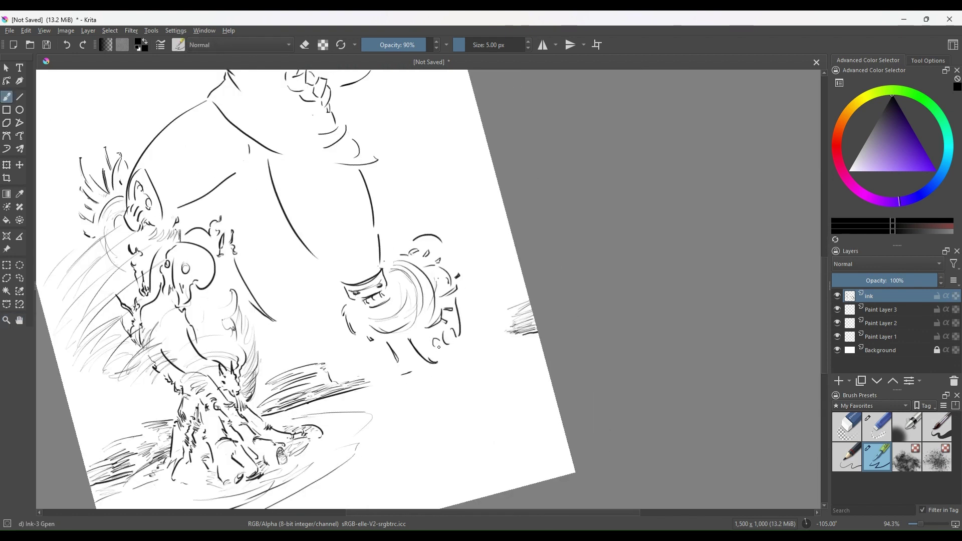
pyautogui.moveTo(423, 347); pyautogui.dragTo(431, 340)
pyautogui.click(876, 427)
pyautogui.click(876, 456)
pyautogui.moveTo(414, 240)
pyautogui.mouseDown()
pyautogui.moveTo(442, 243)
pyautogui.moveTo(441, 256)
pyautogui.mouseUp()
pyautogui.click(876, 427)
pyautogui.click(876, 457)
pyautogui.press('space')
pyautogui.moveTo(302, 266)
pyautogui.mouseDown()
pyautogui.moveTo(311, 254)
pyautogui.moveTo(334, 417)
pyautogui.moveTo(344, 309)
pyautogui.moveTo(368, 261)
pyautogui.mouseUp()
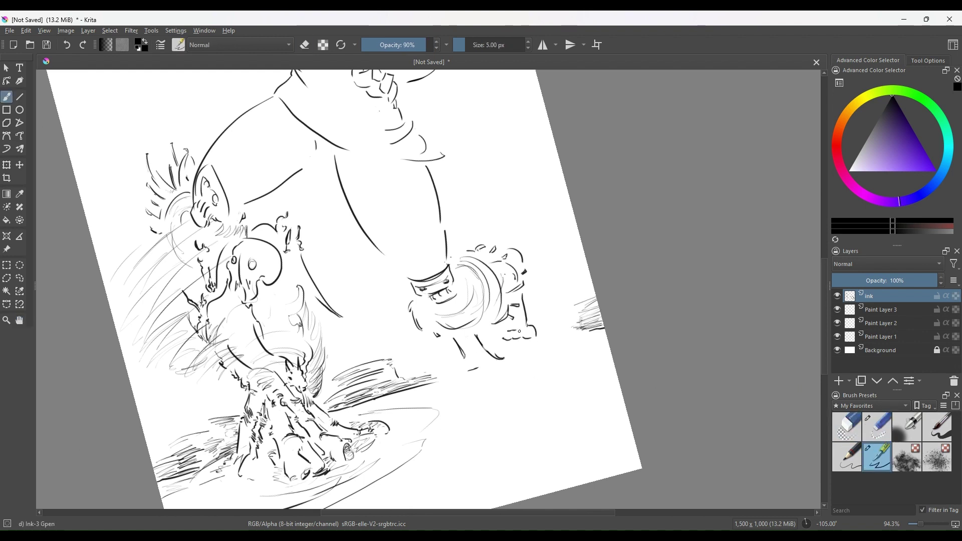
# Step: Hatch slanted ground texture along the horizon beneath the far foot, joining the hatched patches on both sides of it
pyautogui.press('-')
pyautogui.moveTo(489, 335); pyautogui.dragTo(537, 318)
pyautogui.moveTo(499, 304); pyautogui.dragTo(529, 303)
pyautogui.moveTo(419, 341); pyautogui.dragTo(441, 336)
pyautogui.moveTo(424, 349); pyautogui.dragTo(448, 342)
pyautogui.moveTo(450, 331); pyautogui.dragTo(463, 324)
pyautogui.moveTo(442, 347); pyautogui.dragTo(456, 338)
pyautogui.moveTo(459, 342); pyautogui.dragTo(471, 333)
# Step: Erase the raised arm's contours between the fist and the fringed shoulder with the small eraser
pyautogui.click(19, 320)
pyautogui.moveTo(413, 236)
pyautogui.mouseDown()
pyautogui.moveTo(434, 336)
pyautogui.moveTo(428, 371)
pyautogui.mouseUp()
pyautogui.click(10, 95)
pyautogui.click(871, 429)
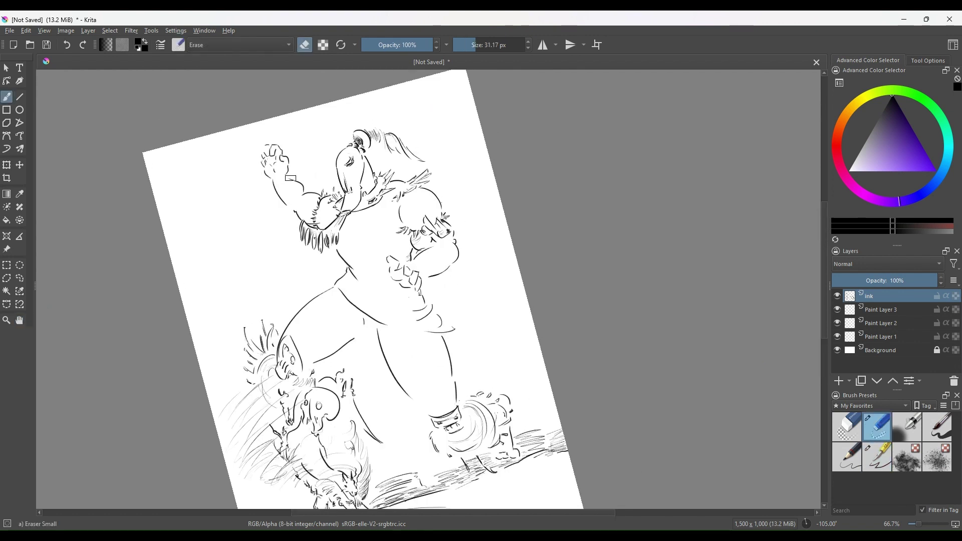
# Step: Redraw the raised forearm and rounded upper arm with the Ink-3 Gpen brush, and lighten the upper arm's contour with the small eraser
pyautogui.click(876, 456)
pyautogui.press('+')
pyautogui.press('+')
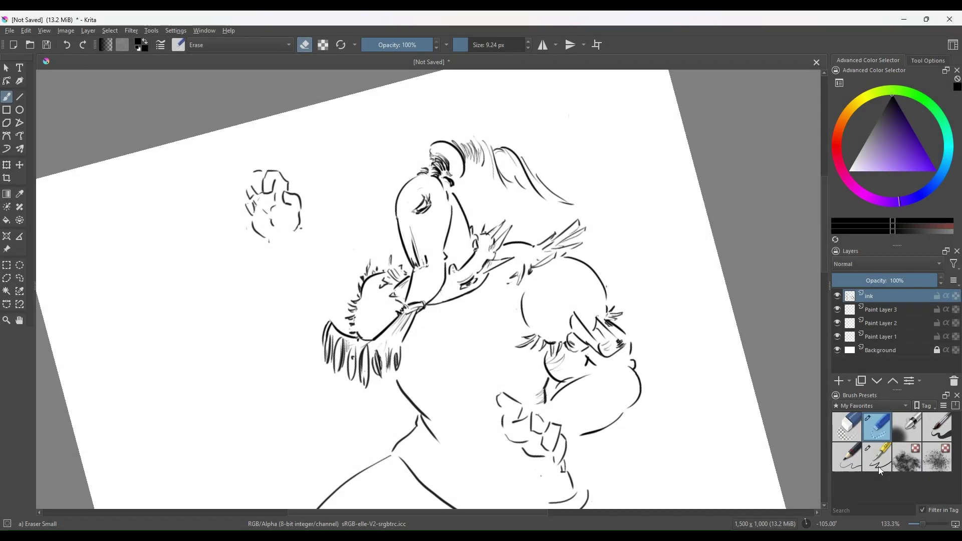
pyautogui.moveTo(267, 241); pyautogui.dragTo(284, 311)
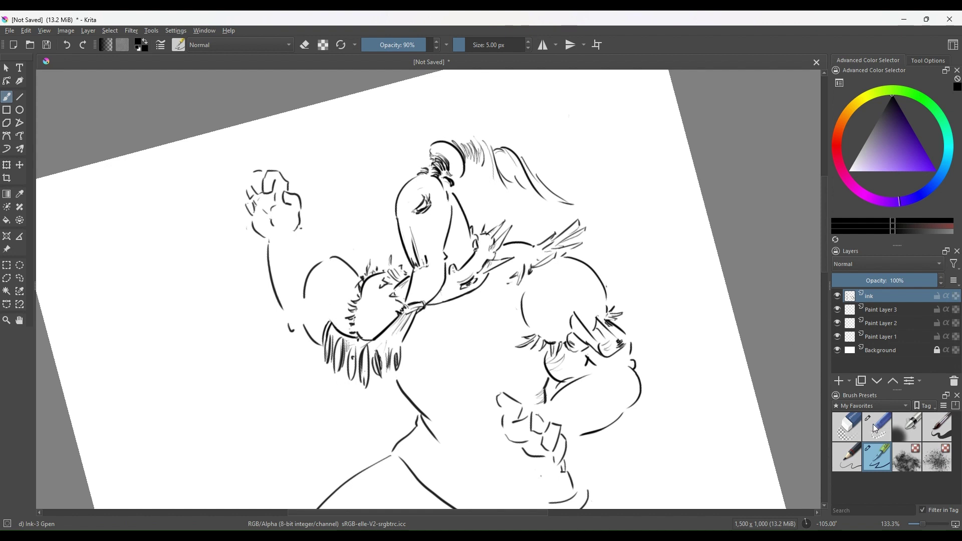
pyautogui.click(875, 428)
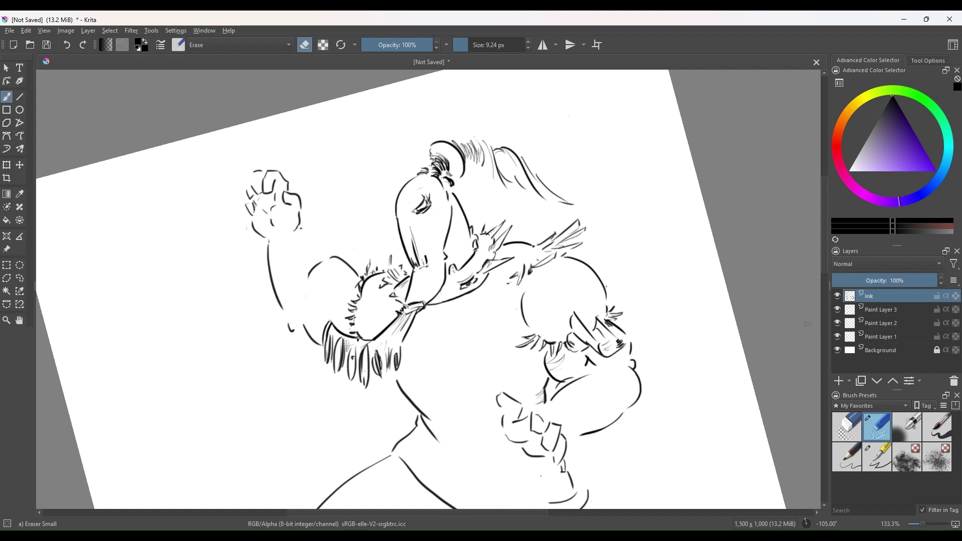
pyautogui.hotkey('ctrl', '-')
pyautogui.hotkey('ctrl', '-')
pyautogui.press('space')
pyautogui.moveTo(406, 389); pyautogui.dragTo(383, 294)
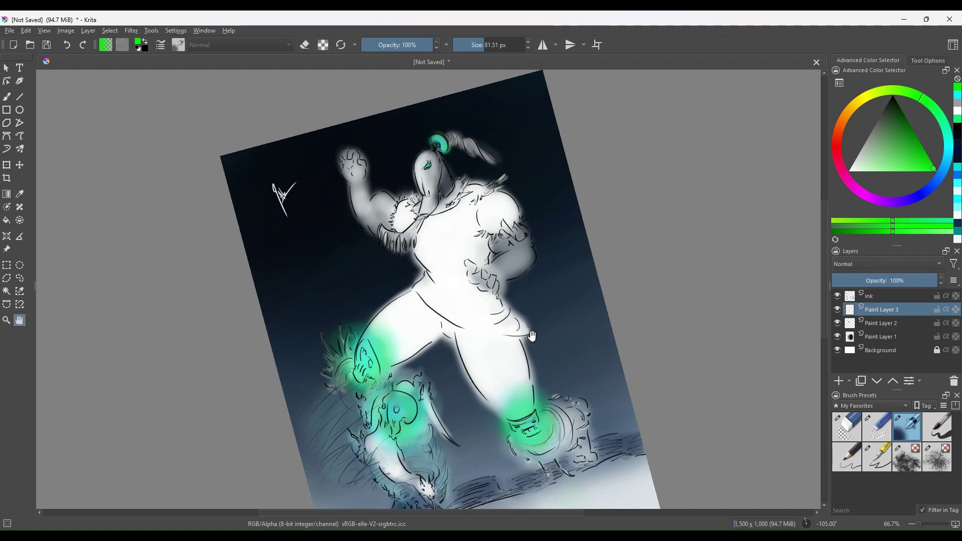
# Step: Examine the coloured painting up close from the head and fists down to the glowing knees, clawed foot and ground
pyautogui.moveTo(531, 336); pyautogui.dragTo(534, 321)
pyautogui.hotkey('ctrl', '+')
pyautogui.moveTo(502, 378); pyautogui.dragTo(456, 312)
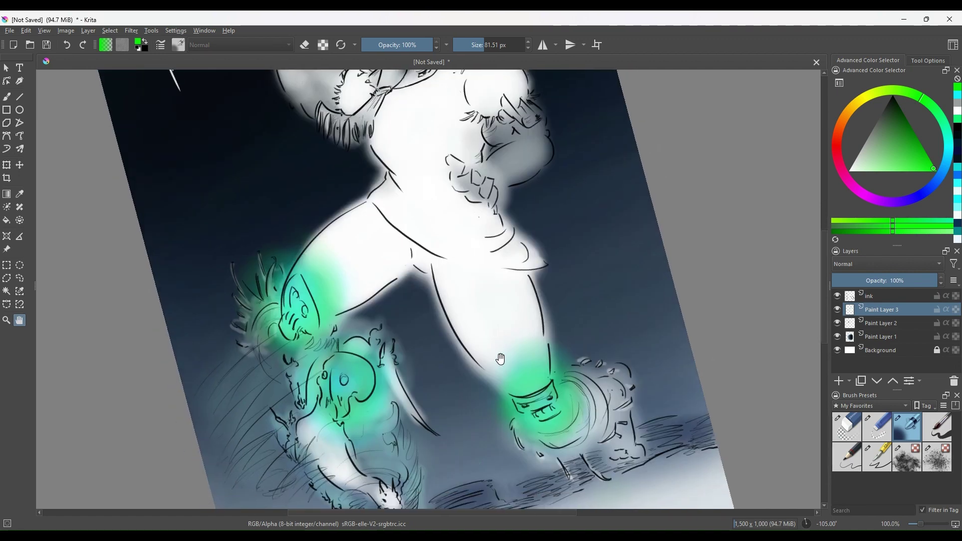
pyautogui.moveTo(508, 389); pyautogui.dragTo(514, 320)
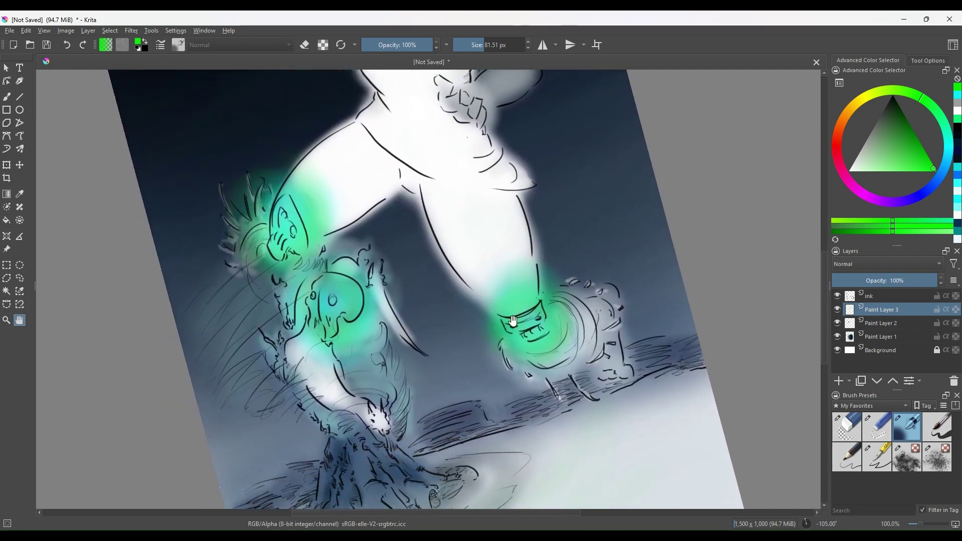
pyautogui.moveTo(489, 403); pyautogui.dragTo(492, 273)
pyautogui.moveTo(521, 392); pyautogui.dragTo(527, 346)
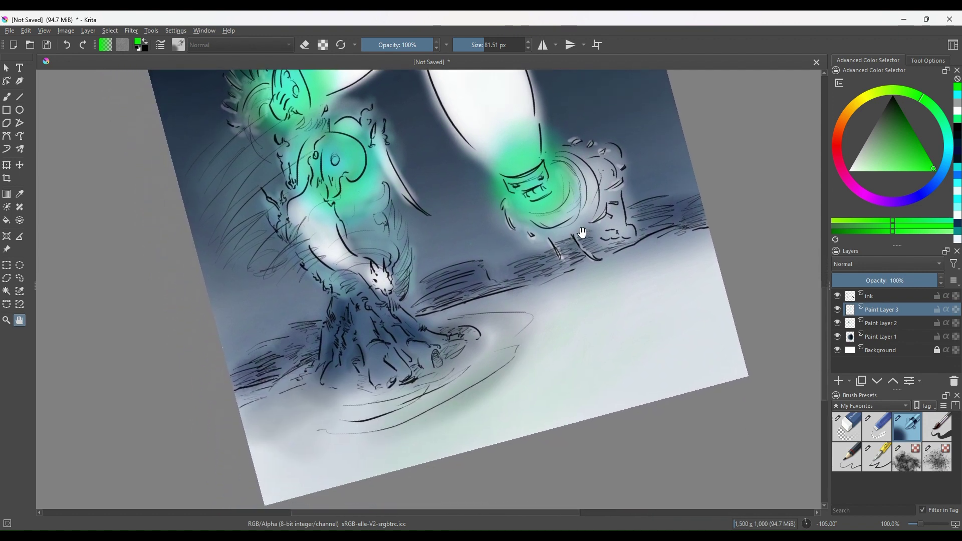
pyautogui.moveTo(556, 140); pyautogui.dragTo(551, 263)
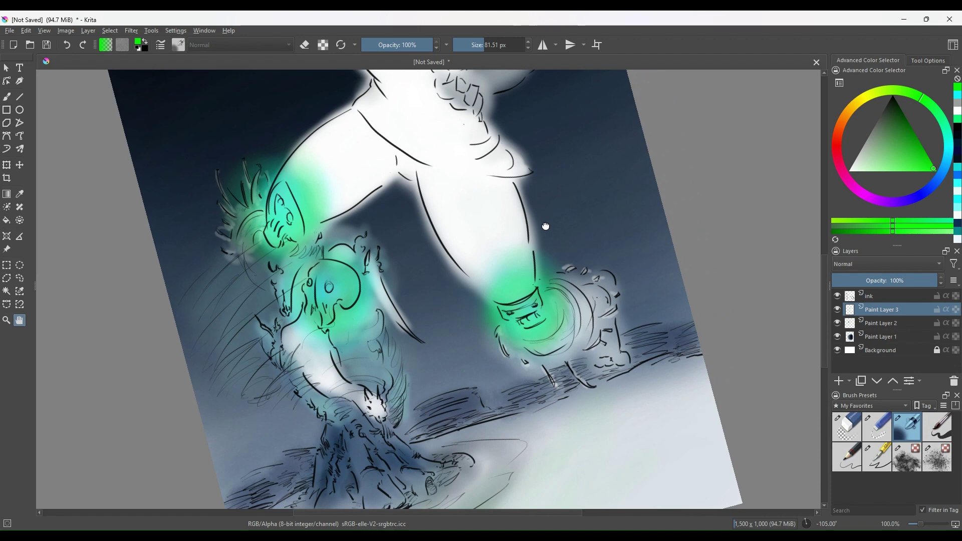
pyautogui.moveTo(546, 227); pyautogui.dragTo(530, 292)
pyautogui.moveTo(551, 168); pyautogui.dragTo(564, 388)
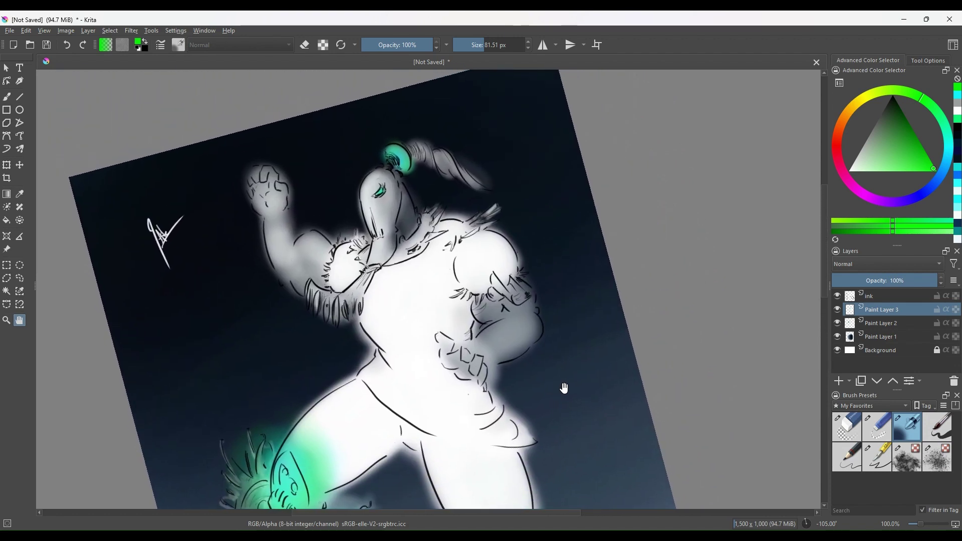
pyautogui.scroll(1, 555, 382)
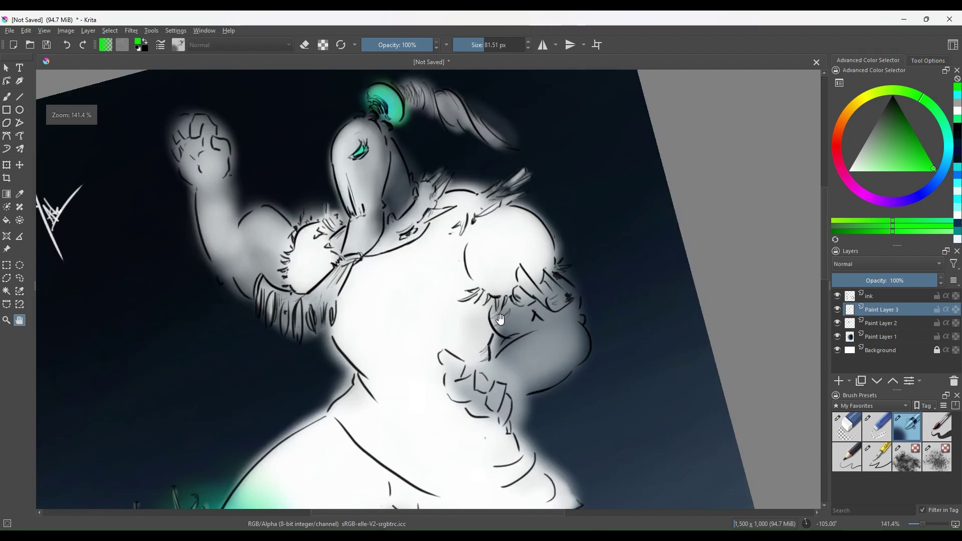
pyautogui.moveTo(549, 349); pyautogui.dragTo(524, 250)
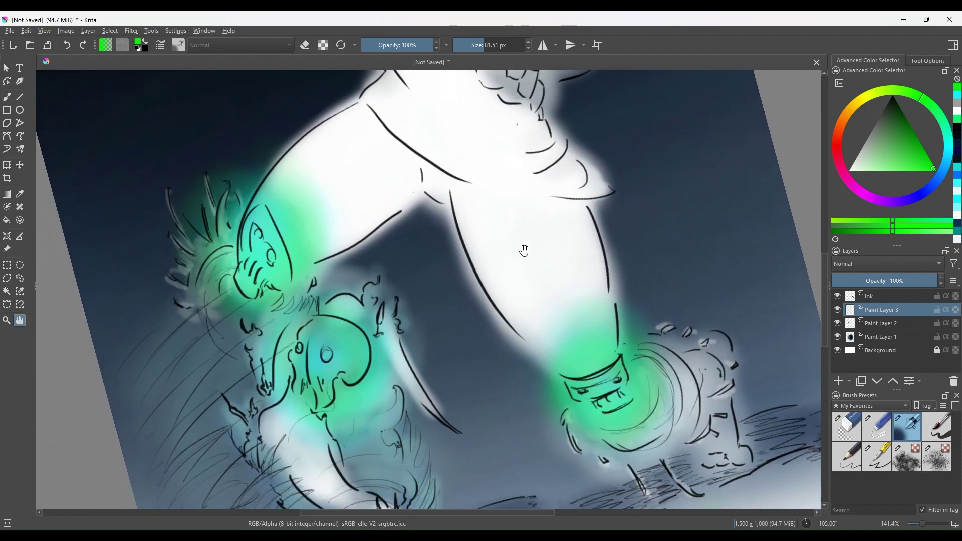
pyautogui.moveTo(553, 401); pyautogui.dragTo(522, 289)
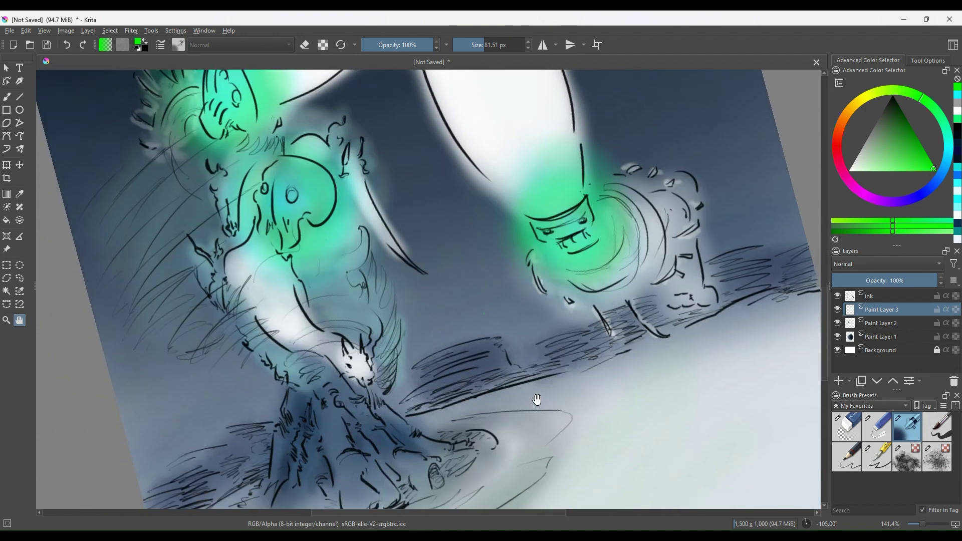
pyautogui.moveTo(537, 399); pyautogui.dragTo(558, 380)
pyautogui.press('-')
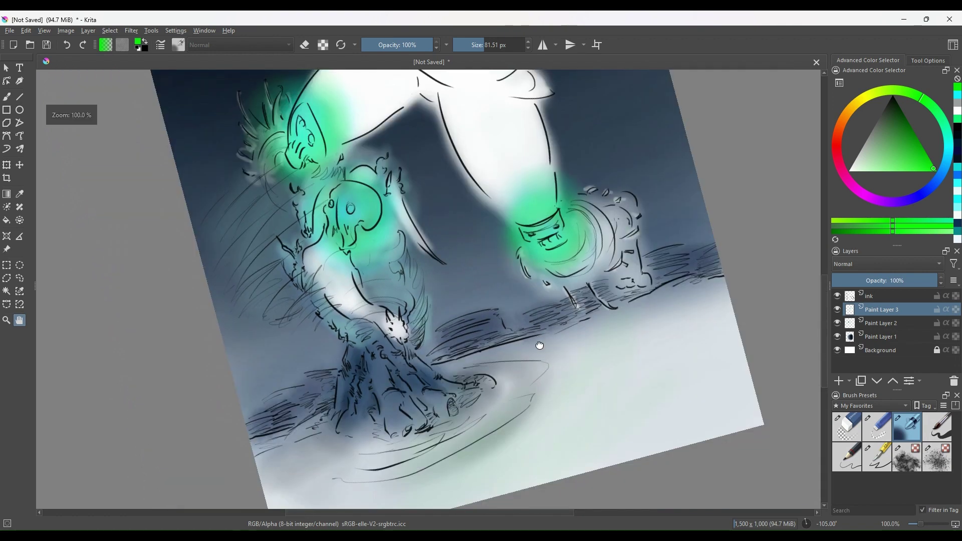
pyautogui.moveTo(540, 345); pyautogui.dragTo(529, 397)
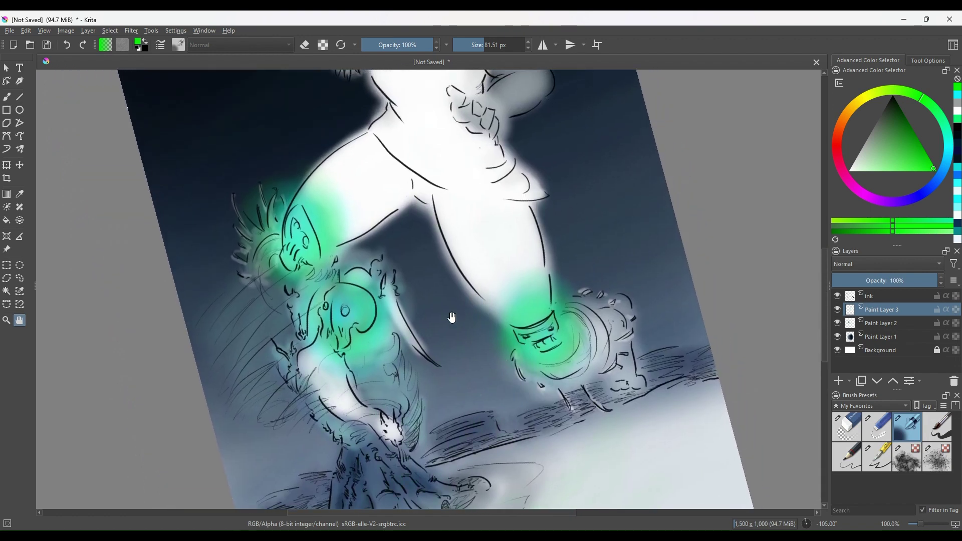